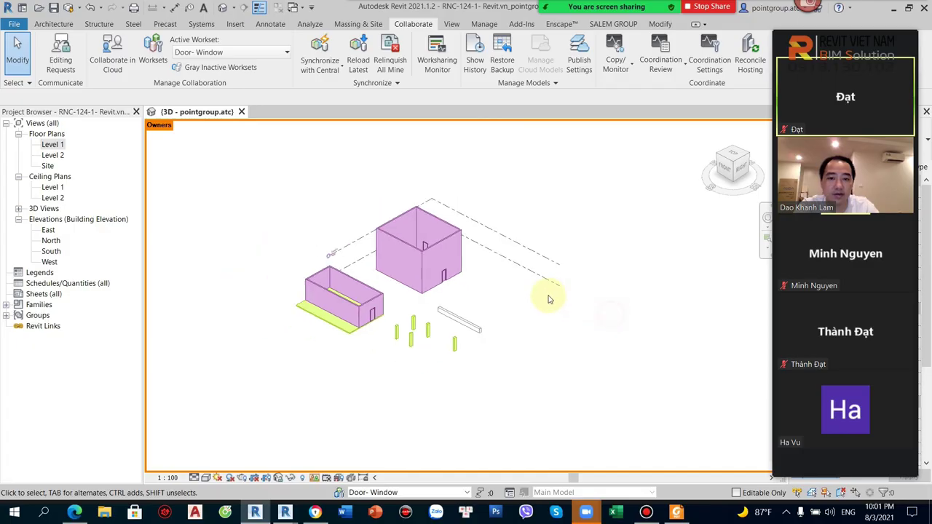
# Orbit the Revit 3D model slightly and check which worksets can be made active
pyautogui.moveTo(548, 295)
pyautogui.keyDown('shift'); pyautogui.mouseDown(button='middle')
pyautogui.moveTo(476, 298)
pyautogui.moveTo(534, 293)
pyautogui.mouseUp(button='middle'); pyautogui.keyUp('shift')
pyautogui.click(276, 52)
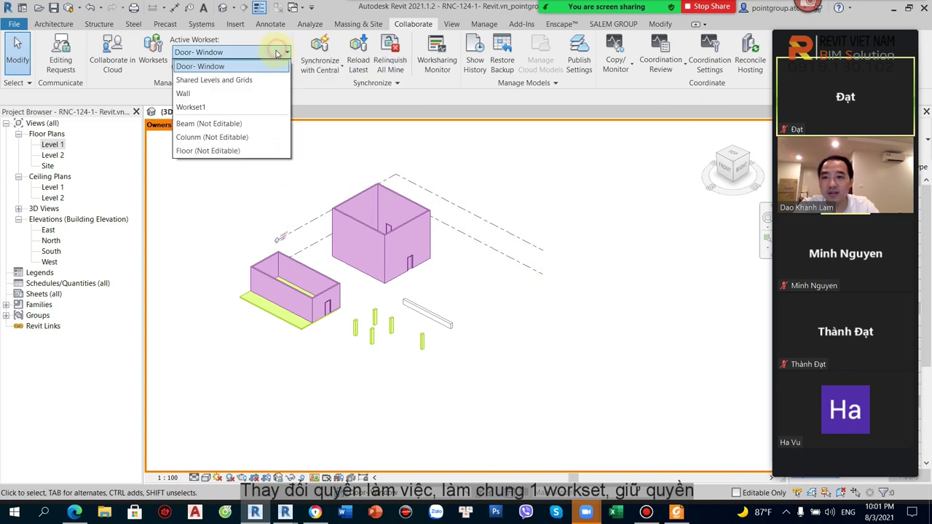
# Keep Door- Window active and set the Wall workset to not editable, leaving Workset1 editable
pyautogui.click(211, 66)
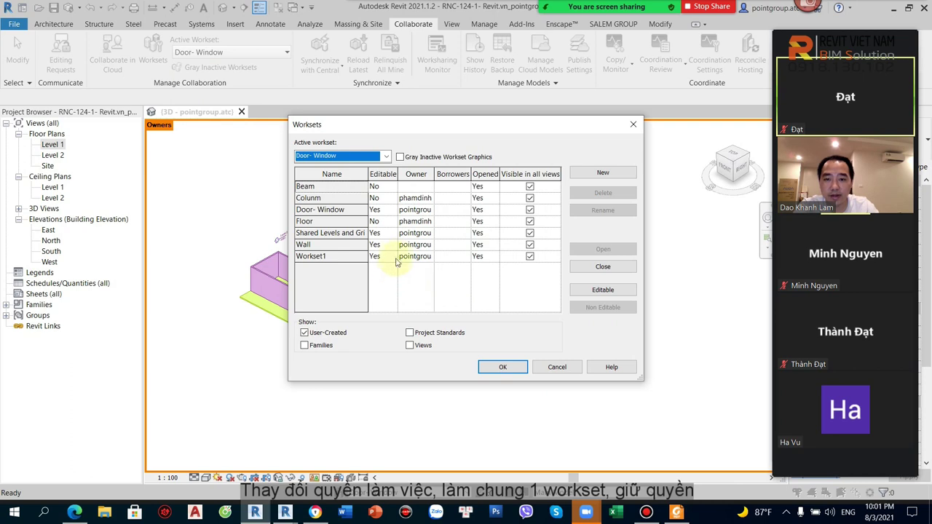
pyautogui.click(386, 256)
pyautogui.click(386, 257)
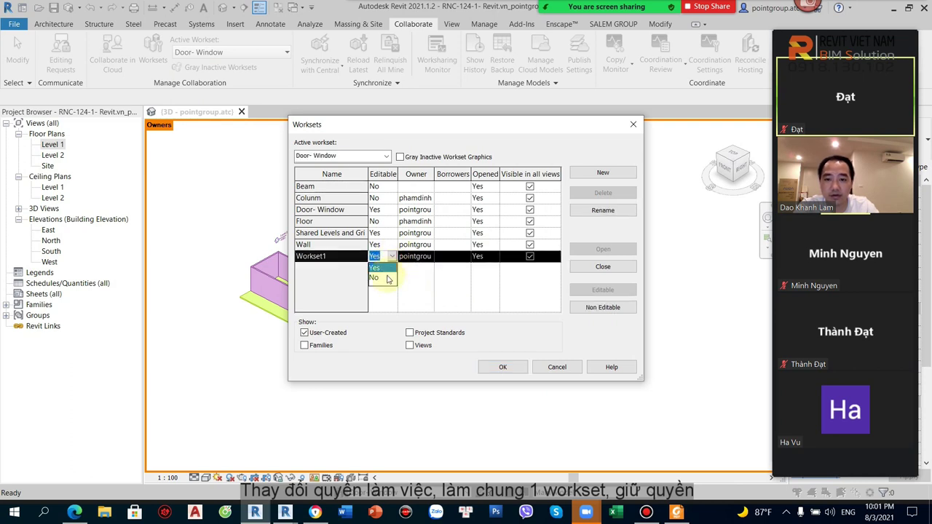
pyautogui.click(379, 280)
pyautogui.click(392, 244)
pyautogui.click(392, 244)
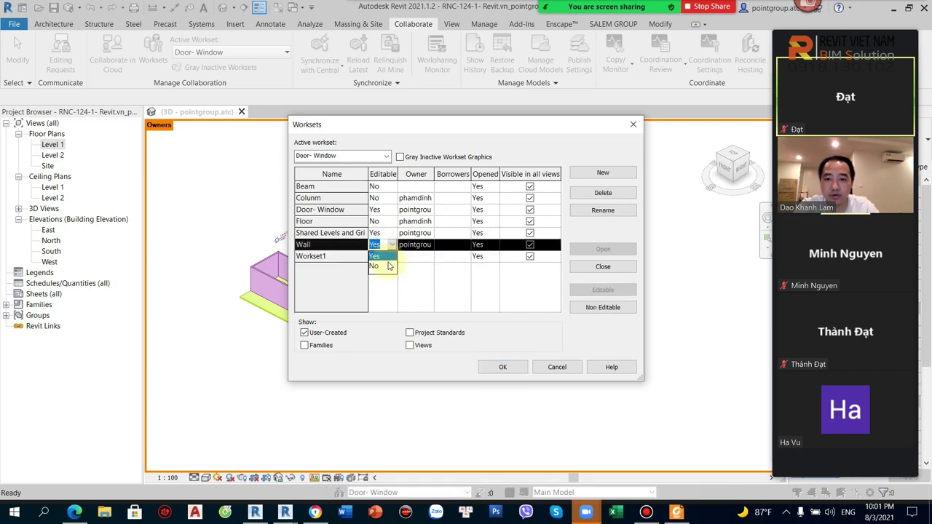
pyautogui.click(375, 257)
pyautogui.click(392, 256)
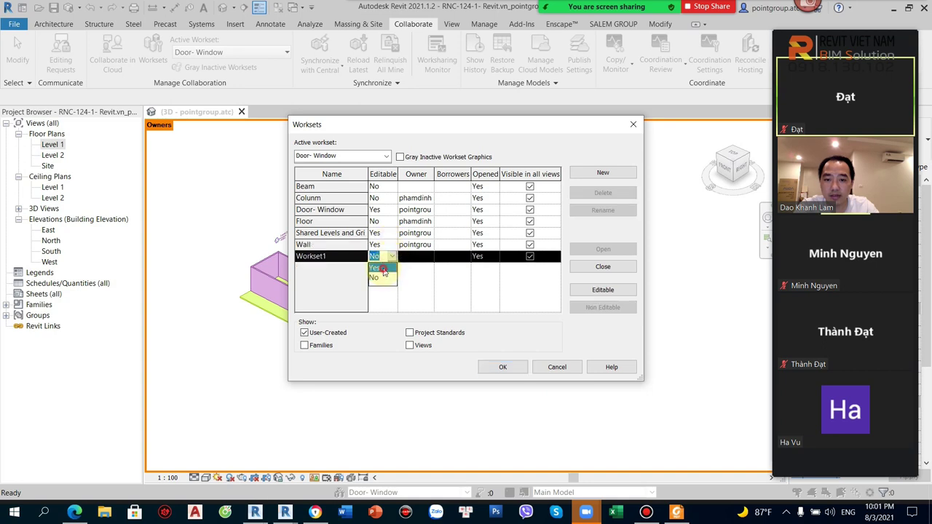
pyautogui.click(375, 268)
pyautogui.click(392, 245)
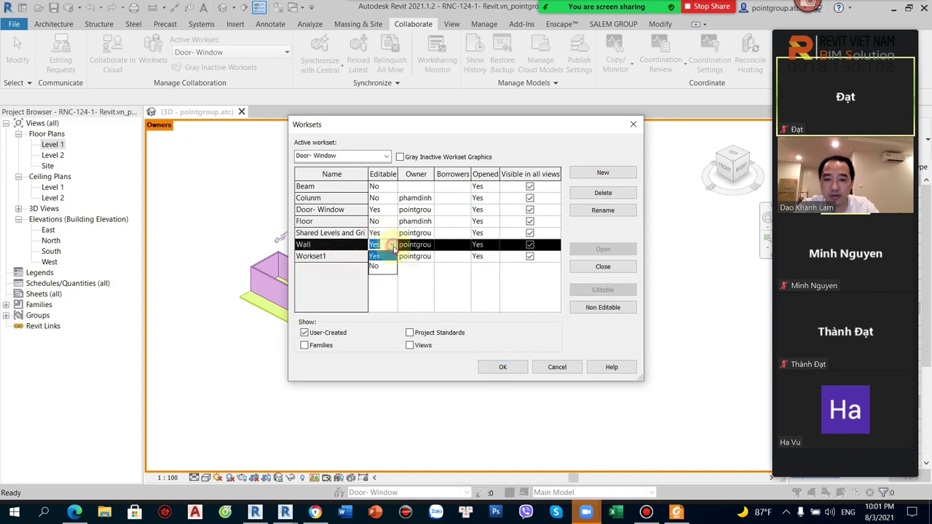
pyautogui.click(374, 267)
pyautogui.click(539, 285)
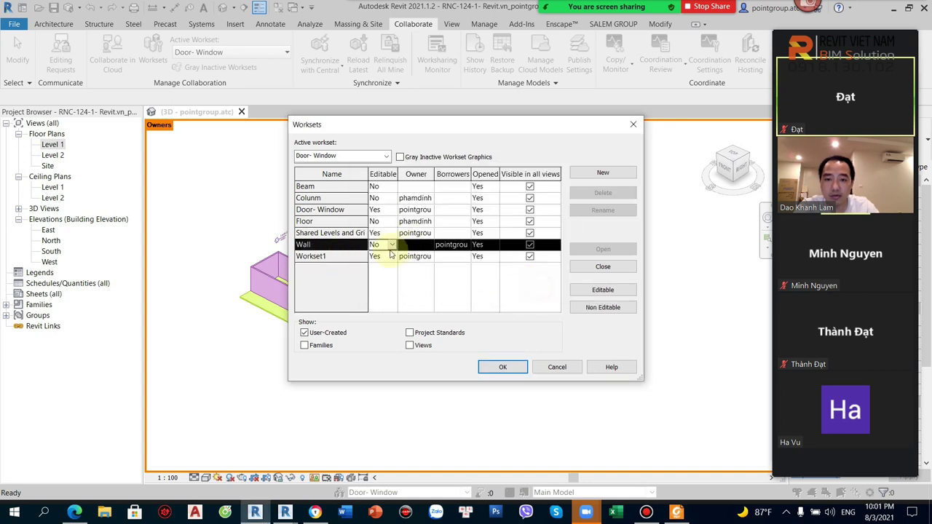
# Set the Door- Window workset to not editable, accepting the borrower notice
pyautogui.click(387, 210)
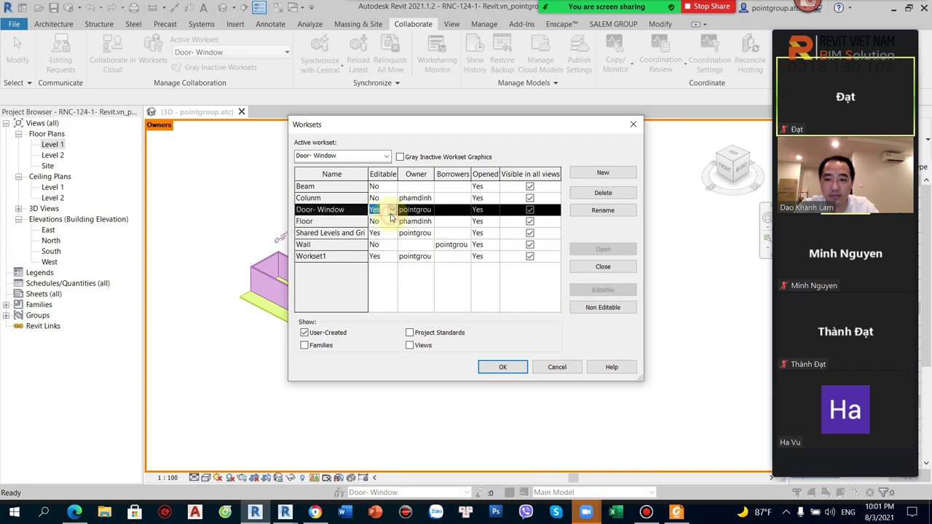
pyautogui.click(387, 210)
pyautogui.click(384, 232)
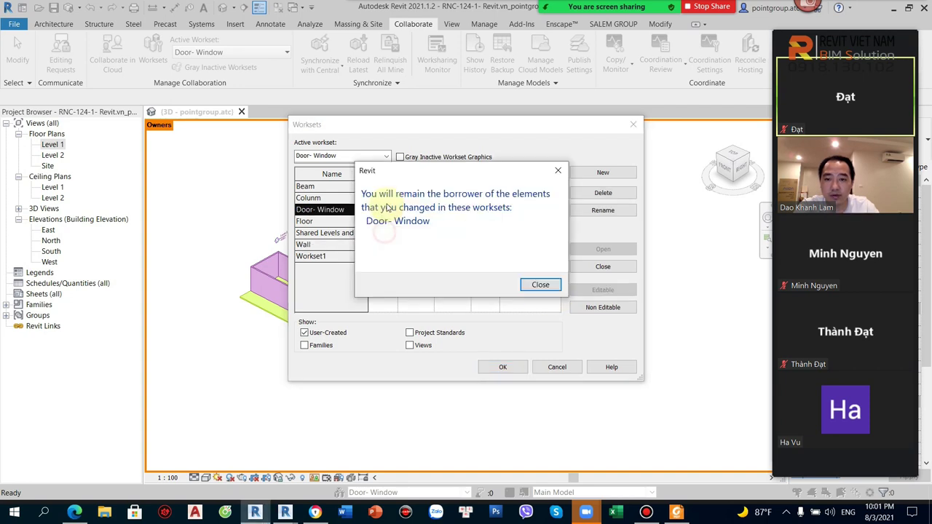
pyautogui.click(539, 285)
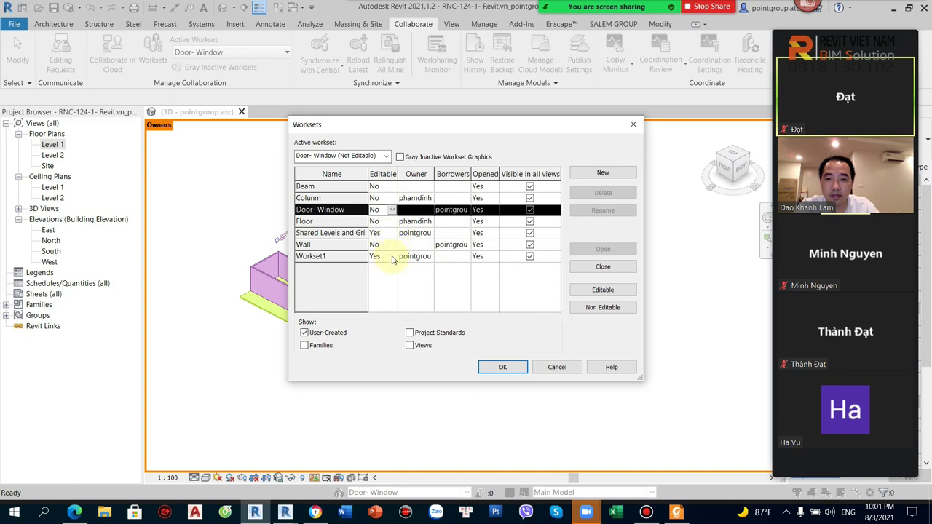
# Apply the workset changes and make Workset1 the active workset
pyautogui.click(367, 233)
pyautogui.click(332, 257)
pyautogui.click(501, 366)
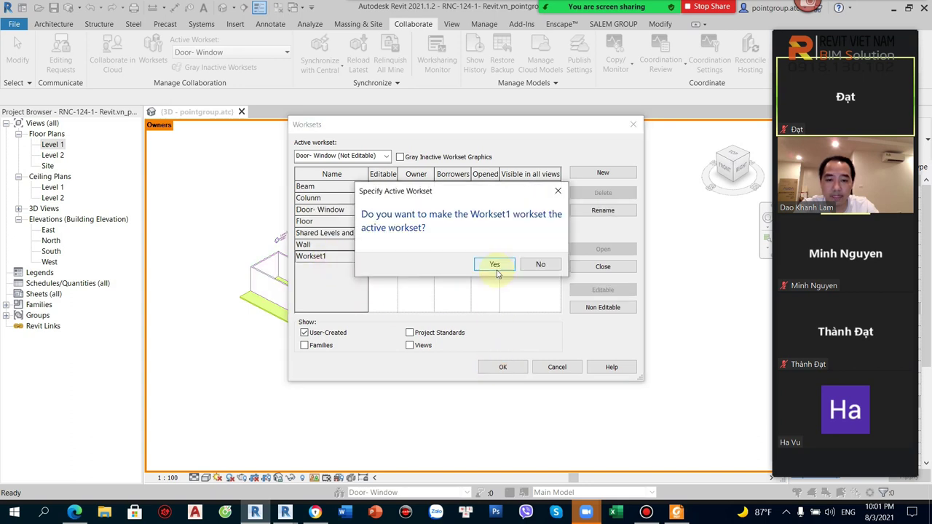
pyautogui.click(494, 264)
pyautogui.scroll(2, 489, 279)
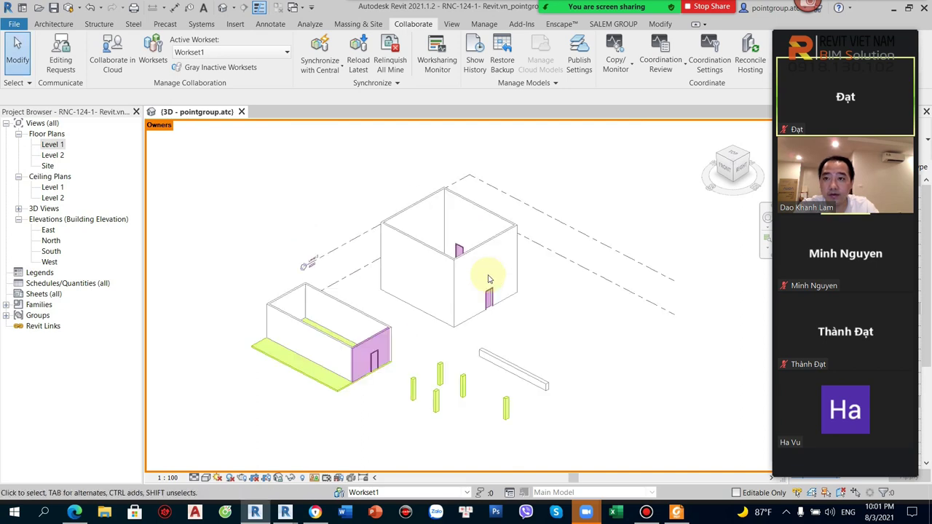
# Pan the 3D view and keep Workset1 as the active workset
pyautogui.scroll(2, 485, 275)
pyautogui.scroll(2, 511, 300)
pyautogui.moveTo(511, 300); pyautogui.dragTo(492, 292, button='middle')
pyautogui.click(255, 52)
pyautogui.click(255, 55)
# Set Workset1 to not editable in the Worksets dialog and apply
pyautogui.click(155, 51)
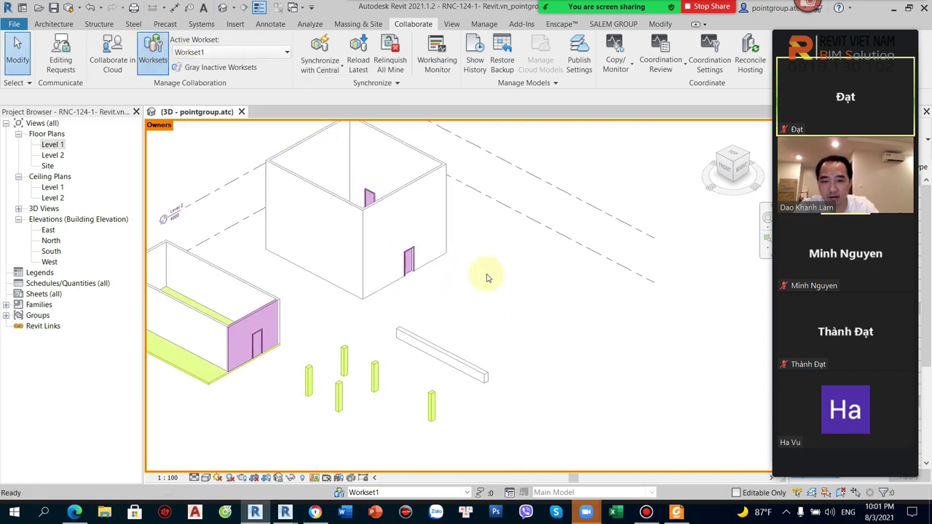
pyautogui.click(389, 256)
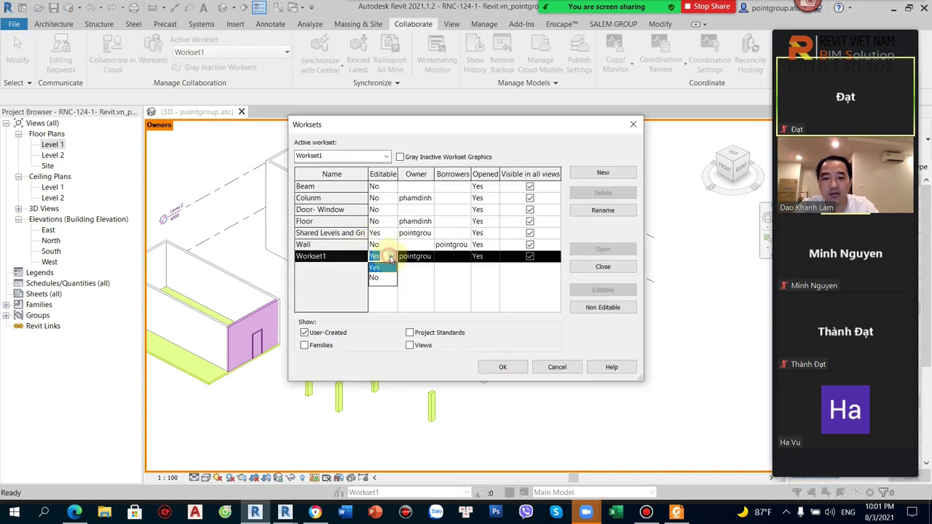
pyautogui.click(378, 280)
pyautogui.click(382, 233)
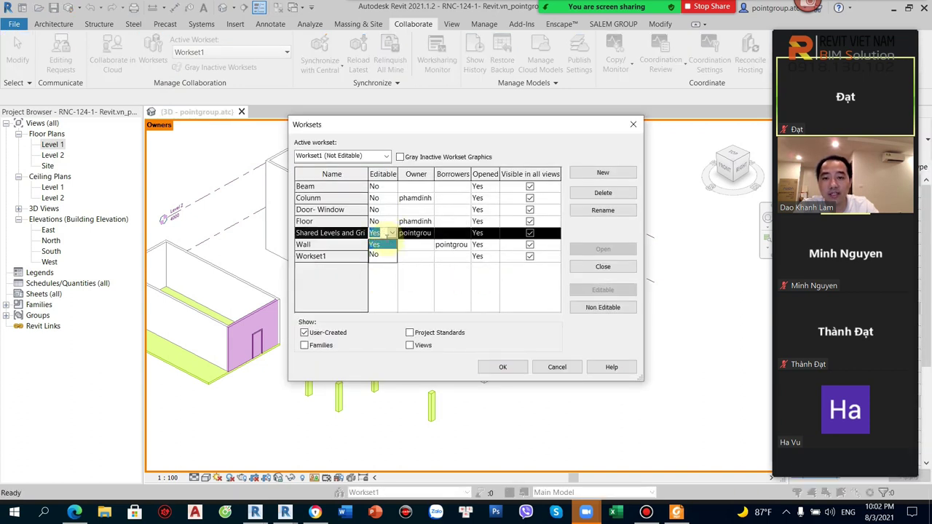
pyautogui.click(502, 368)
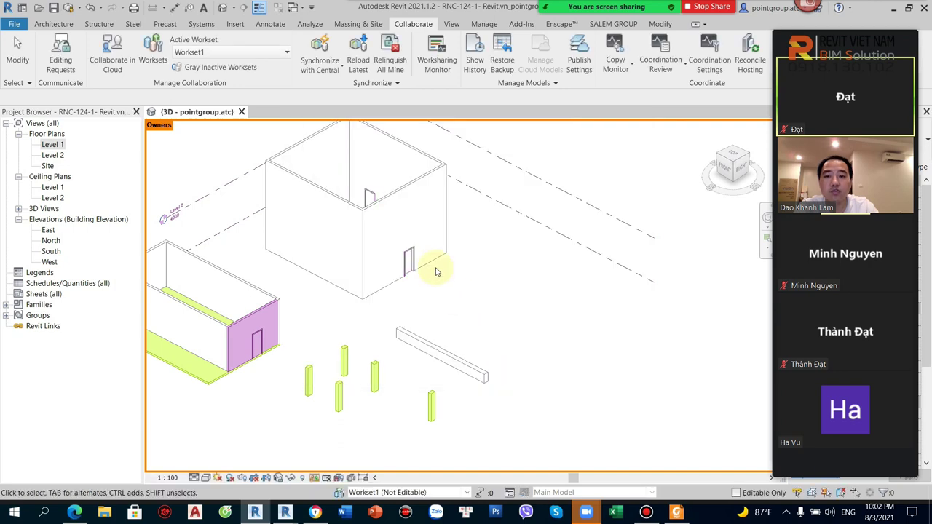
# Bring up the Worksharing Display options on the view control bar
pyautogui.scroll(-2, 475, 301)
pyautogui.scroll(2, 475, 301)
pyautogui.scroll(2, 455, 295)
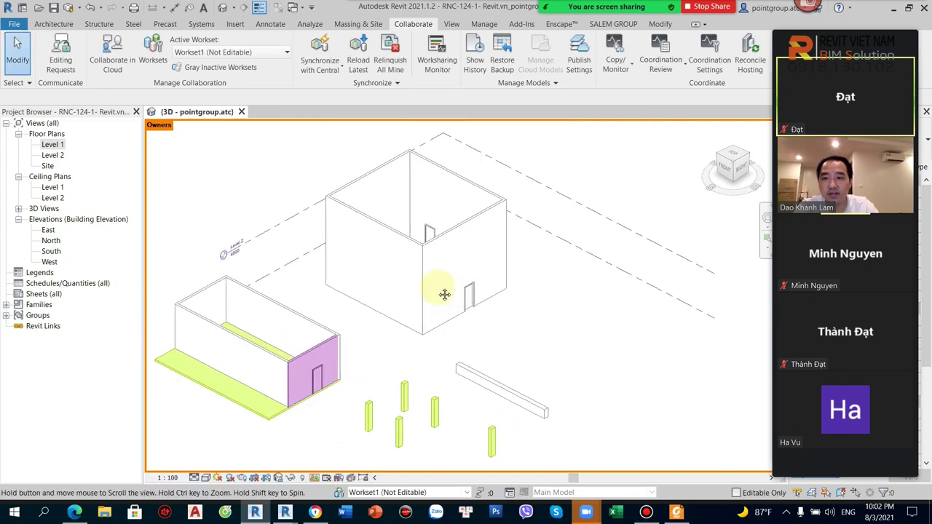
pyautogui.click(315, 479)
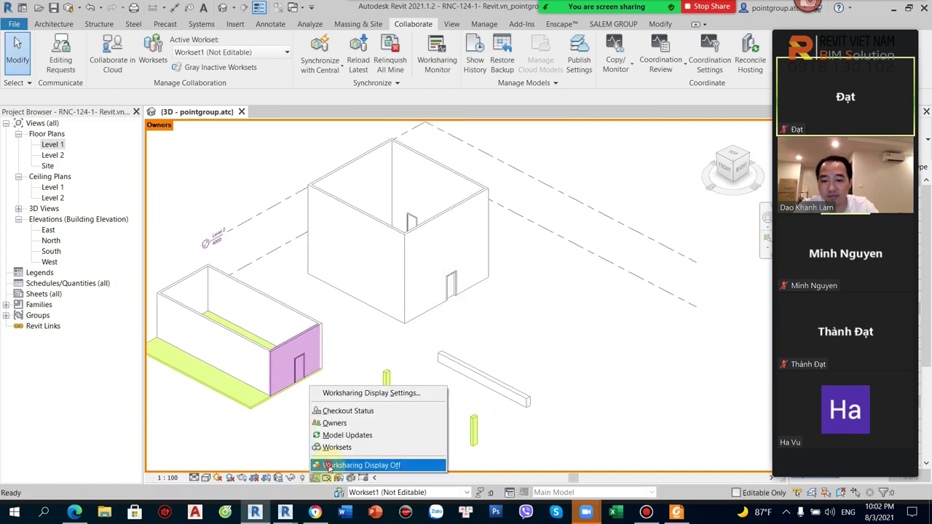
# Turn off the worksharing colour display in the 3D view
pyautogui.click(328, 467)
pyautogui.scroll(-2, 458, 328)
pyautogui.scroll(1, 474, 327)
pyautogui.scroll(-2, 493, 318)
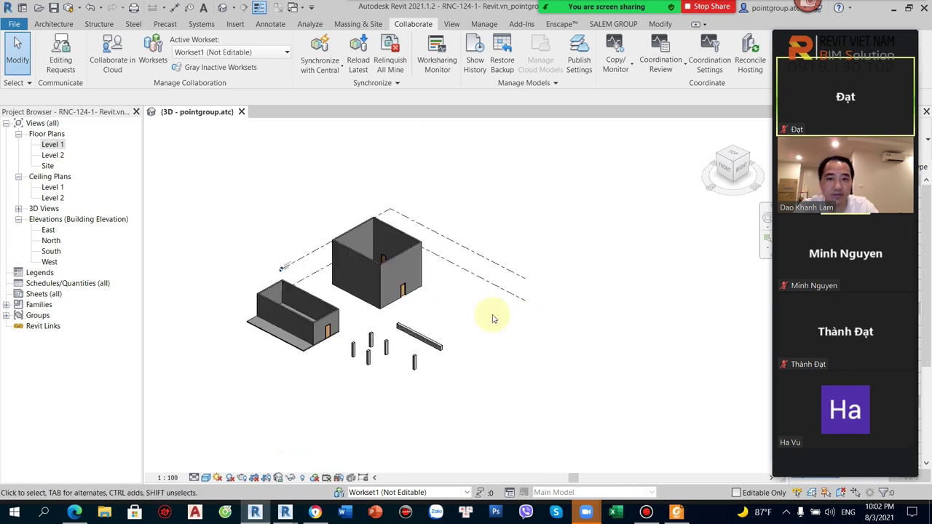
# Synchronize the model with the central file
pyautogui.click(342, 65)
pyautogui.click(354, 95)
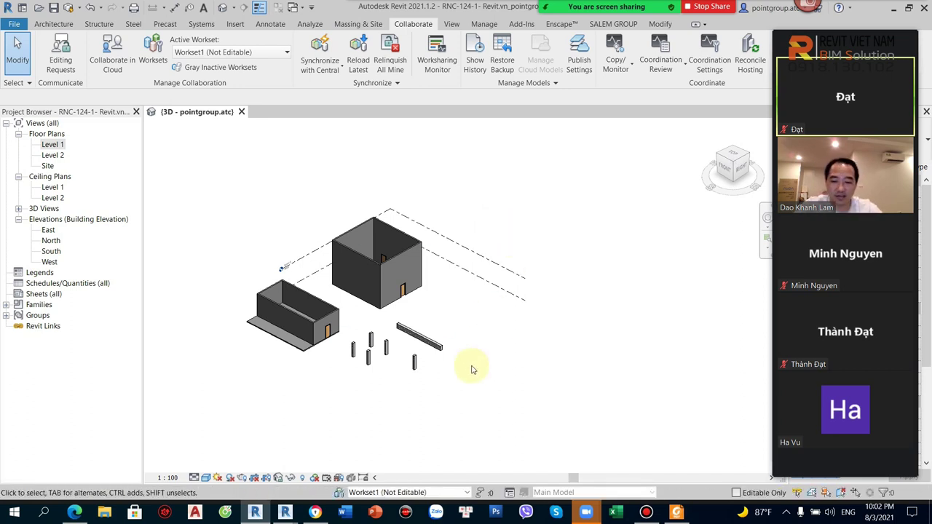
pyautogui.scroll(-1, 422, 292)
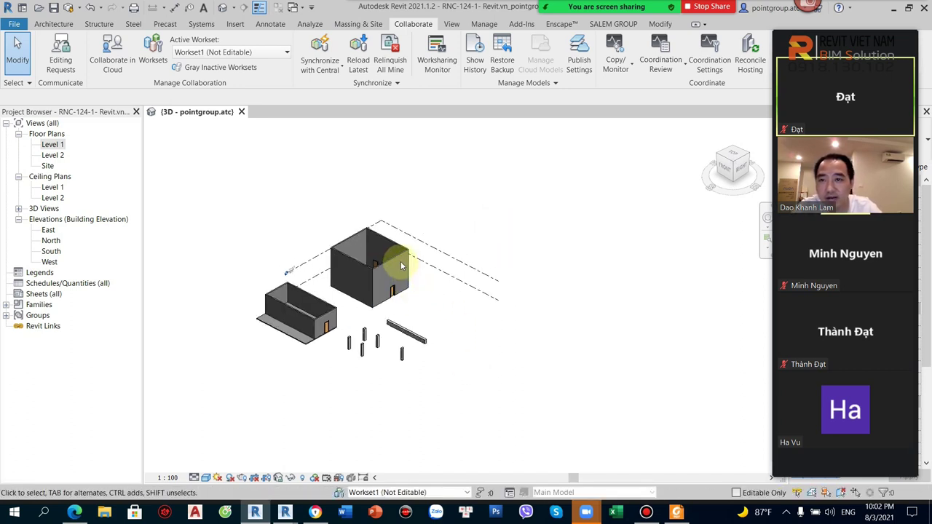
pyautogui.moveTo(607, 38)
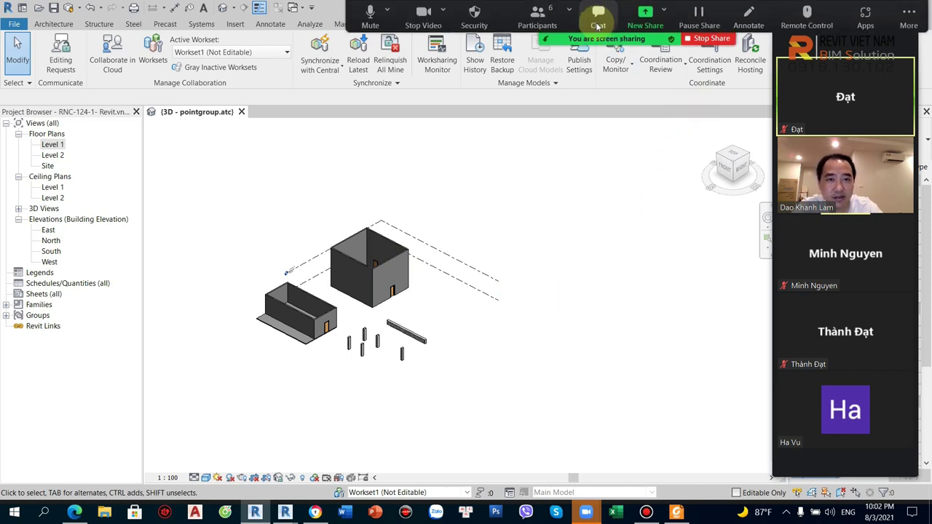
# Stop sharing in Zoom and watch the teammate's shared Revit 3D model
pyautogui.click(705, 40)
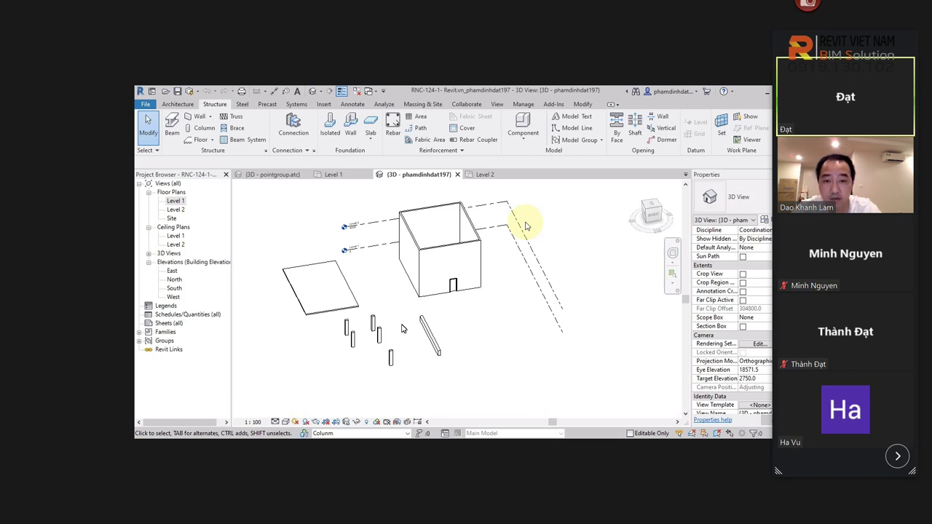
pyautogui.scroll(-1, 412, 343)
# Zoom out and pan the teammate's 3D view, then show the Collaborate tools
pyautogui.scroll(-1, 414, 346)
pyautogui.moveTo(414, 347); pyautogui.dragTo(414, 367, button='middle')
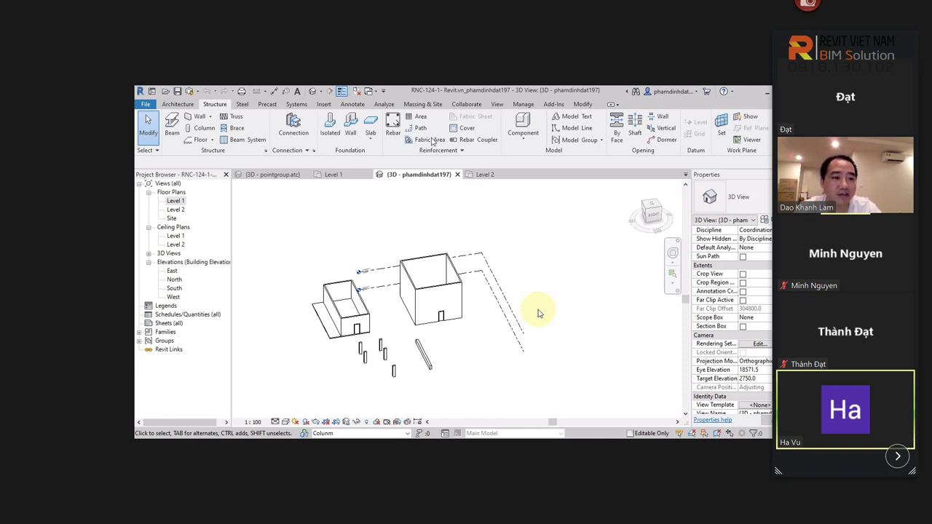
pyautogui.click(465, 106)
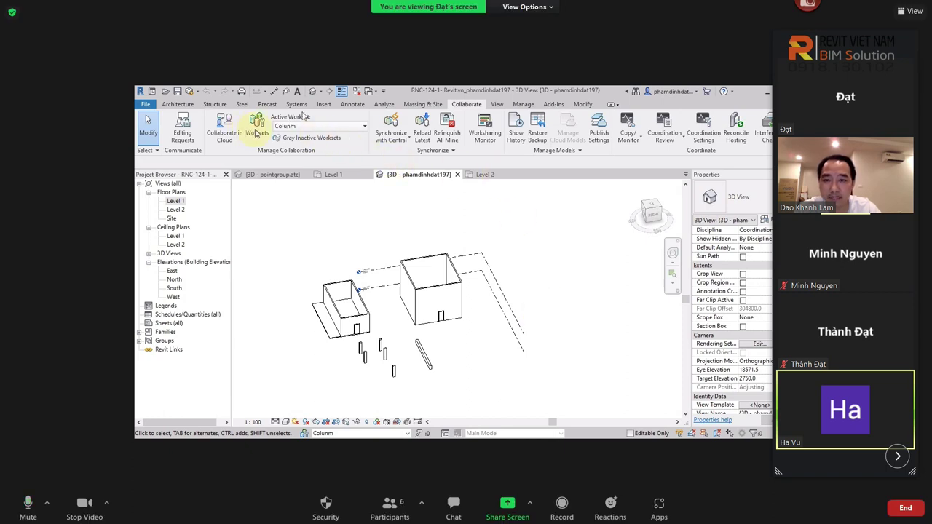
# Set both the Column and Floor worksets to not editable and apply the change
pyautogui.click(256, 132)
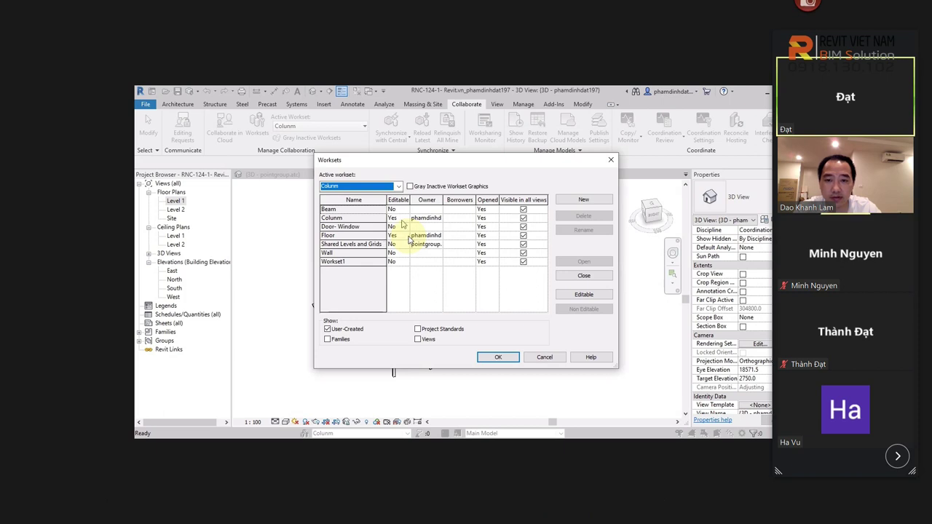
pyautogui.click(405, 218)
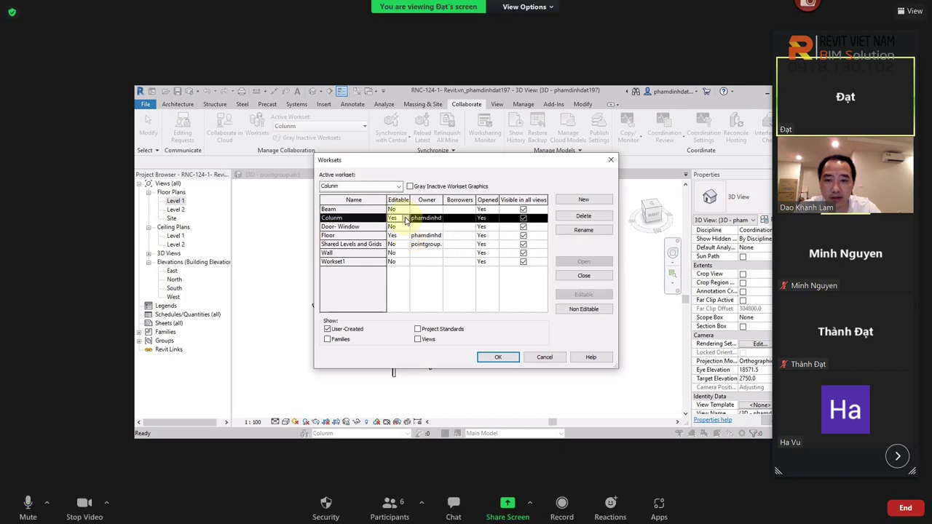
pyautogui.click(406, 219)
pyautogui.click(397, 236)
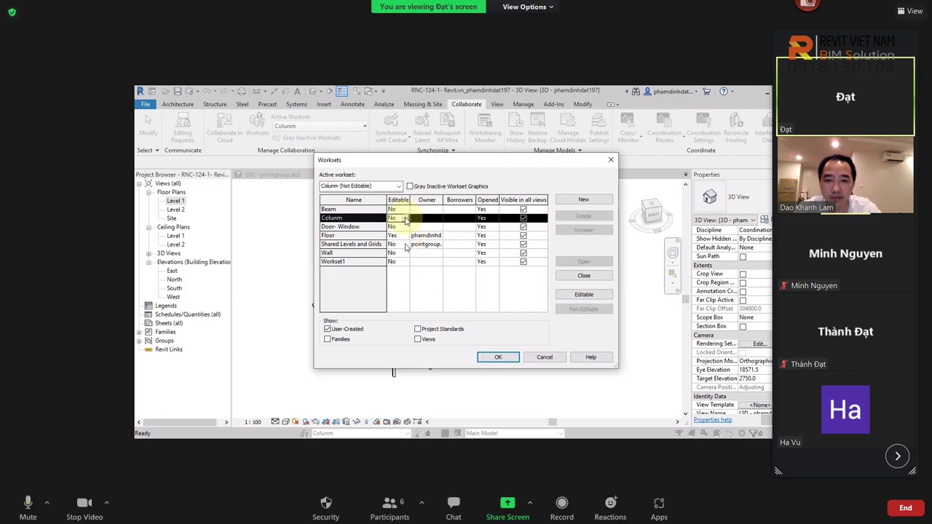
pyautogui.click(404, 235)
pyautogui.click(404, 236)
pyautogui.click(397, 253)
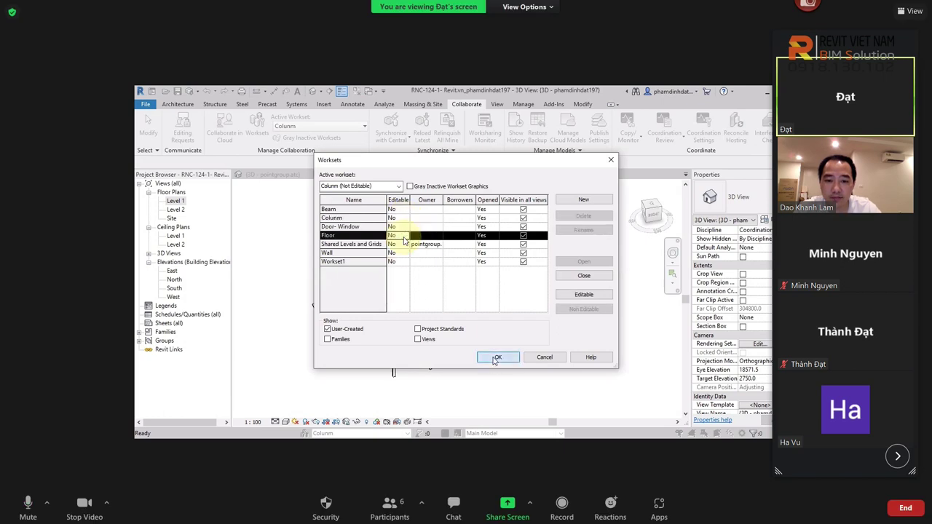
pyautogui.click(495, 358)
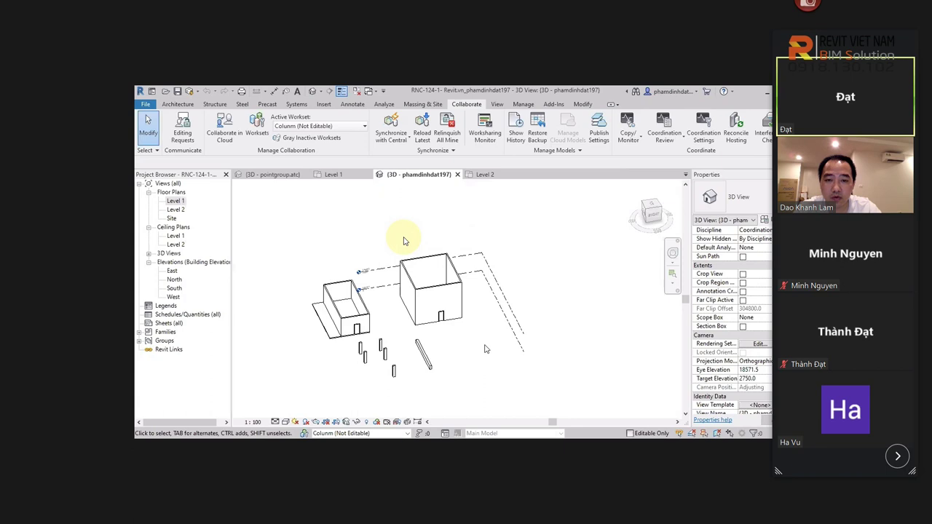
pyautogui.click(256, 138)
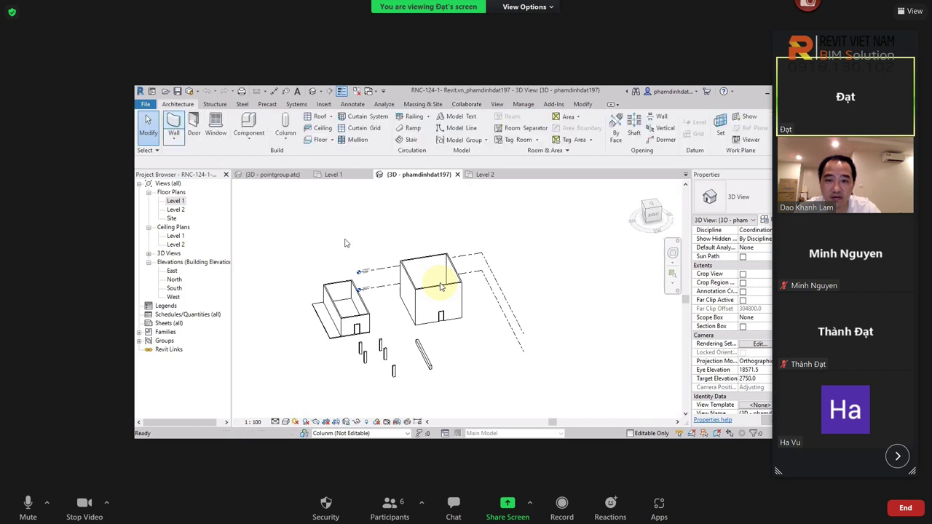
# Pan the 3D view up and left to frame where the new wall will go
pyautogui.moveTo(435, 366); pyautogui.dragTo(441, 306, button='middle')
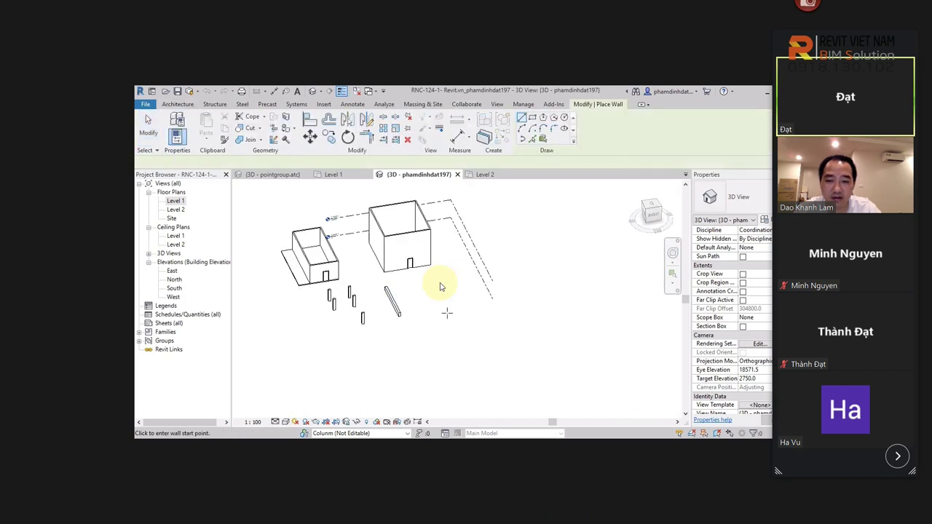
# Draw an angled 18000-long Generic - 200mm wall, then select it to check its properties
pyautogui.click(440, 287)
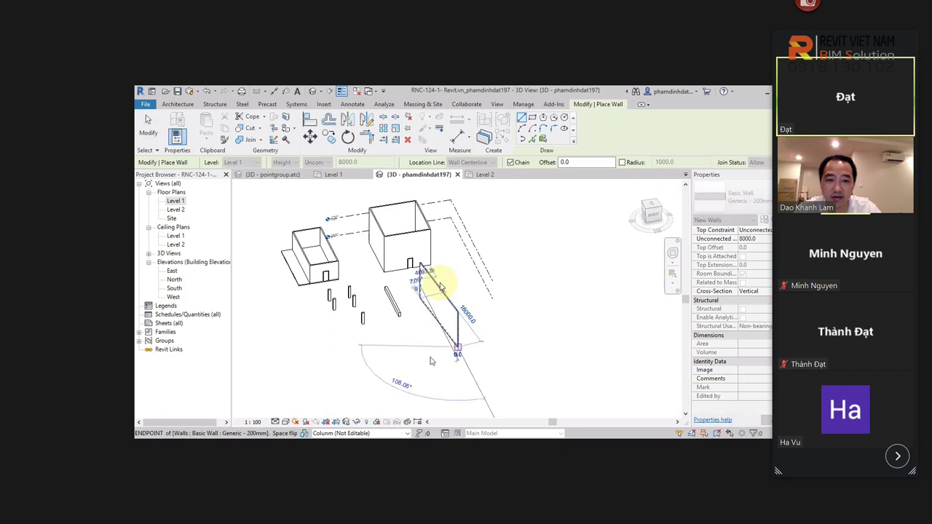
pyautogui.click(430, 361)
pyautogui.press('Escape')
pyautogui.press('Escape')
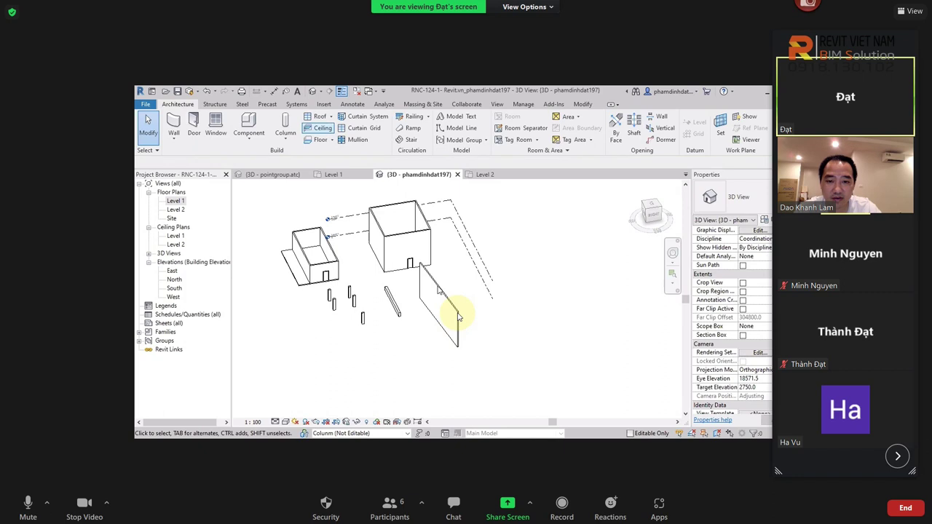
pyautogui.click(443, 335)
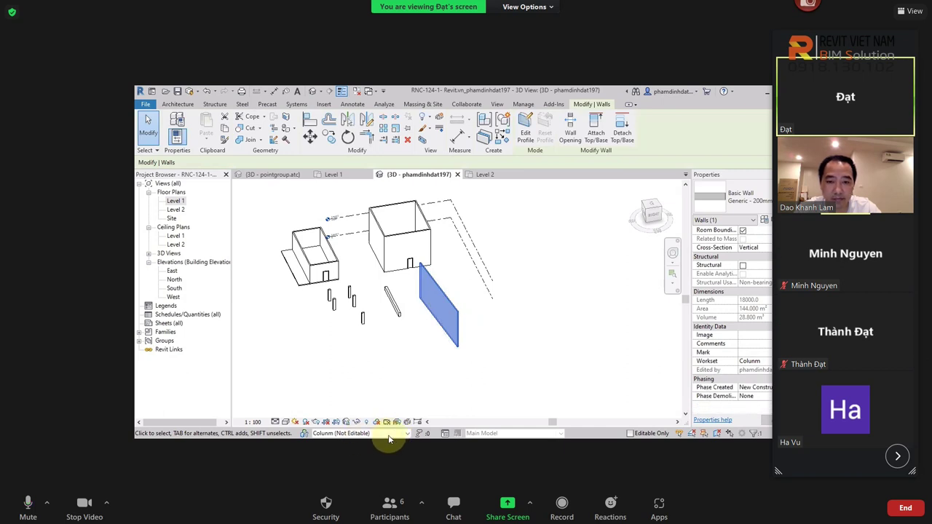
# Draw a red check-mark annotation on the shared screen using Zoom's annotation tools
pyautogui.click(520, 9)
pyautogui.click(517, 73)
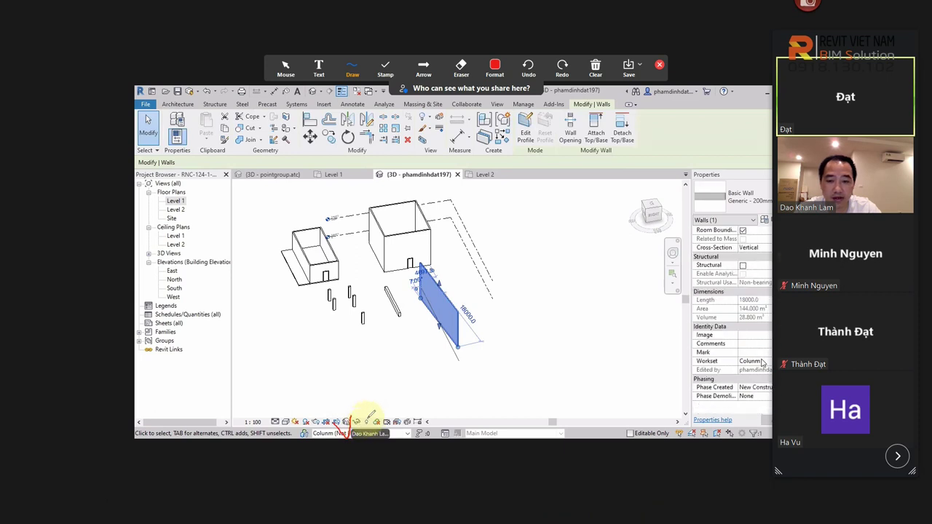
pyautogui.scroll(3, 750, 357)
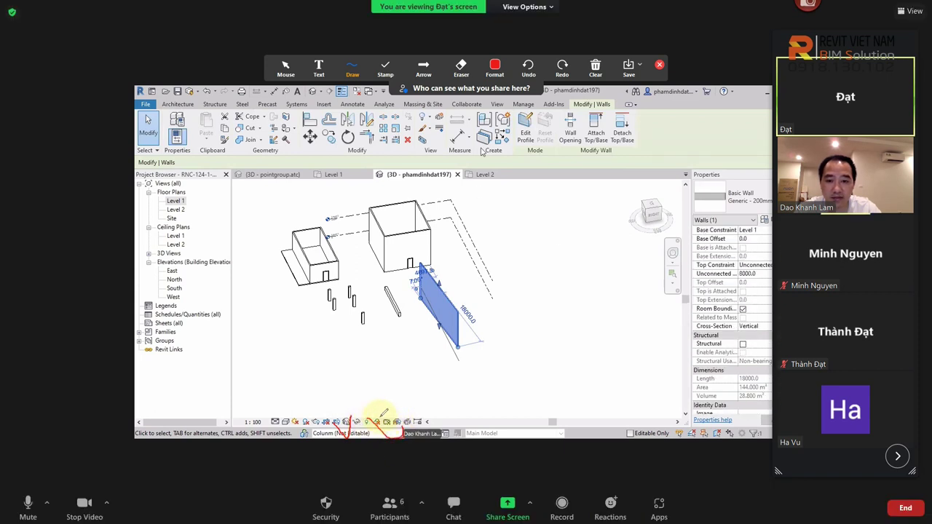
pyautogui.moveTo(368, 418); pyautogui.dragTo(387, 408)
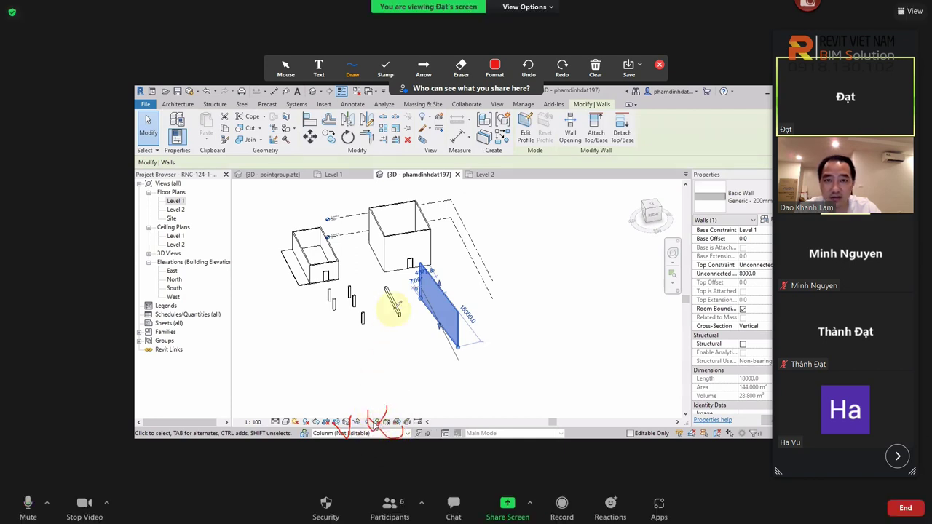
pyautogui.click(596, 67)
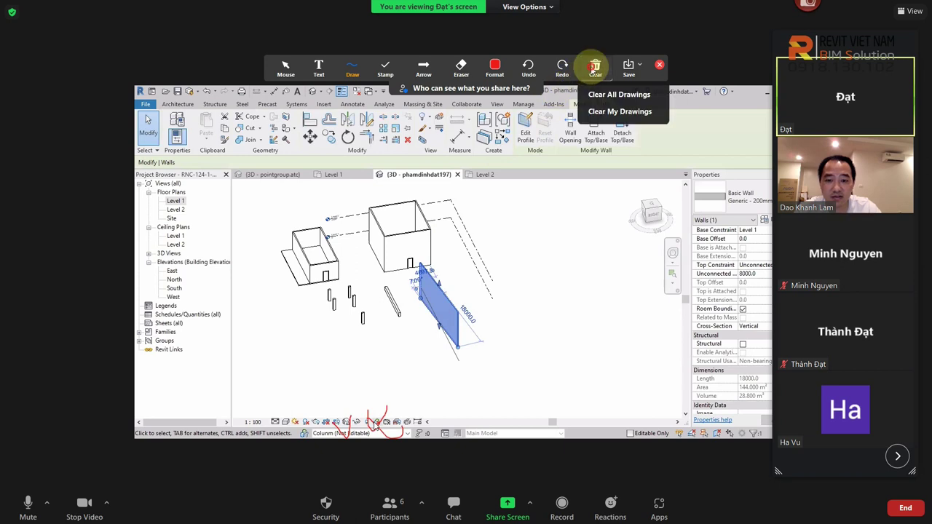
pyautogui.click(613, 101)
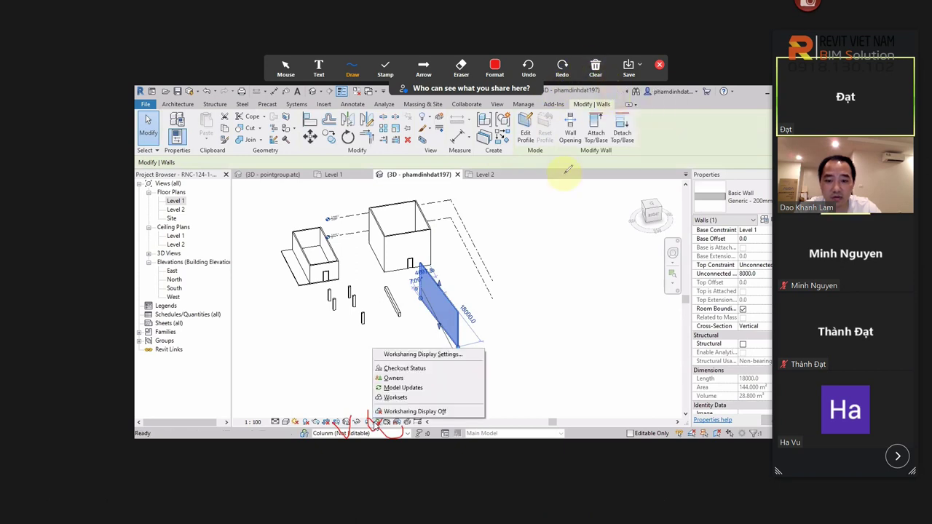
# Colour the model by workset, then switch worksharing display back off
pyautogui.click(397, 397)
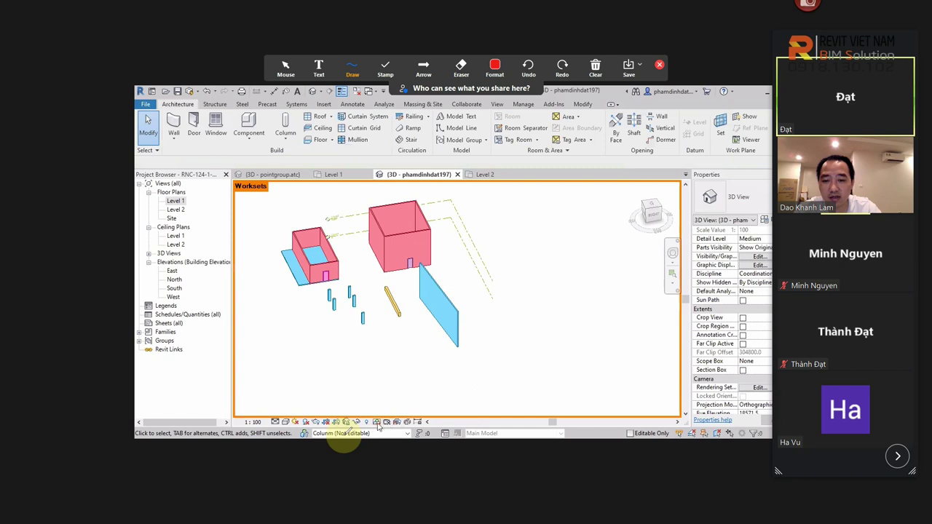
pyautogui.click(376, 423)
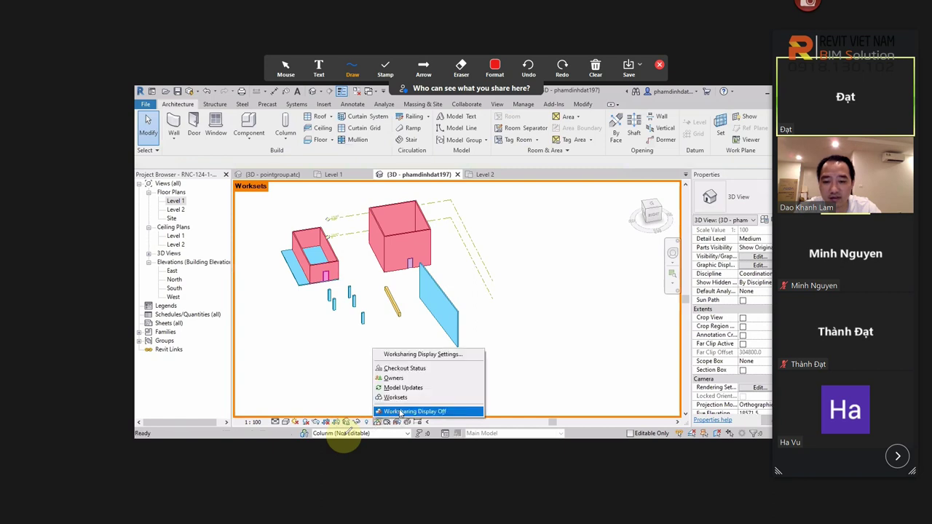
pyautogui.click(402, 412)
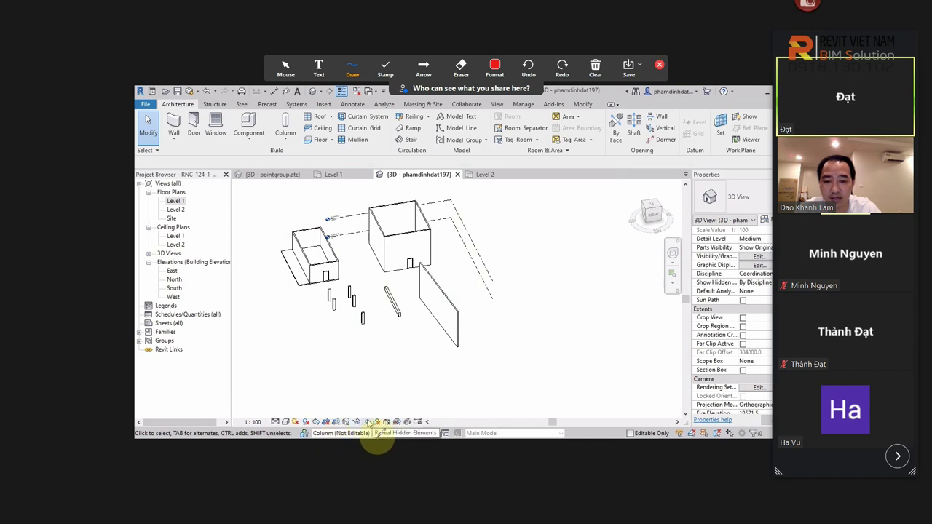
# Make Workset1 the active workset from the status bar dropdown
pyautogui.click(356, 434)
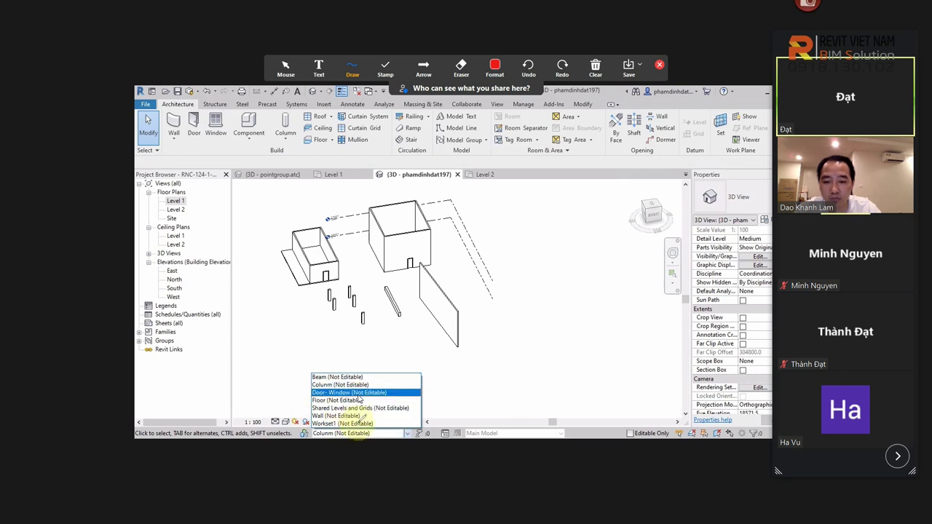
pyautogui.click(356, 425)
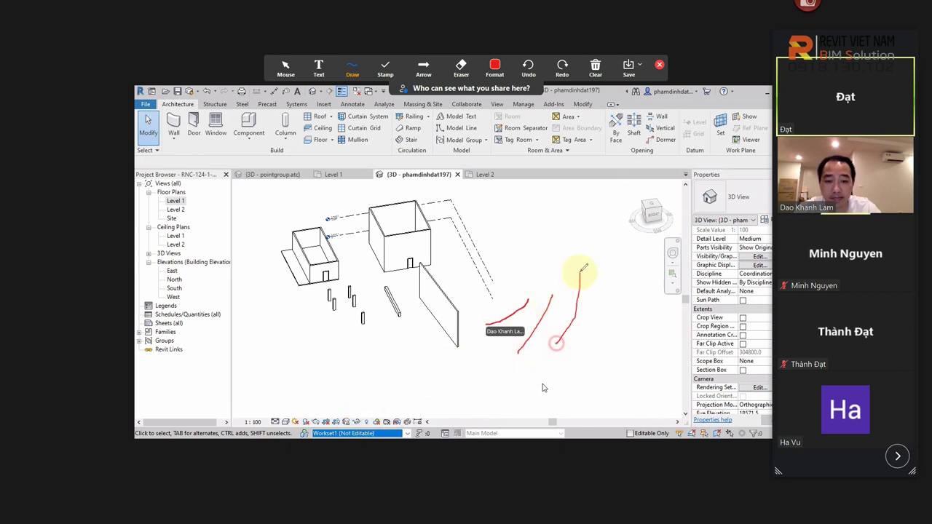
pyautogui.scroll(-2, 757, 350)
pyautogui.scroll(-2, 761, 357)
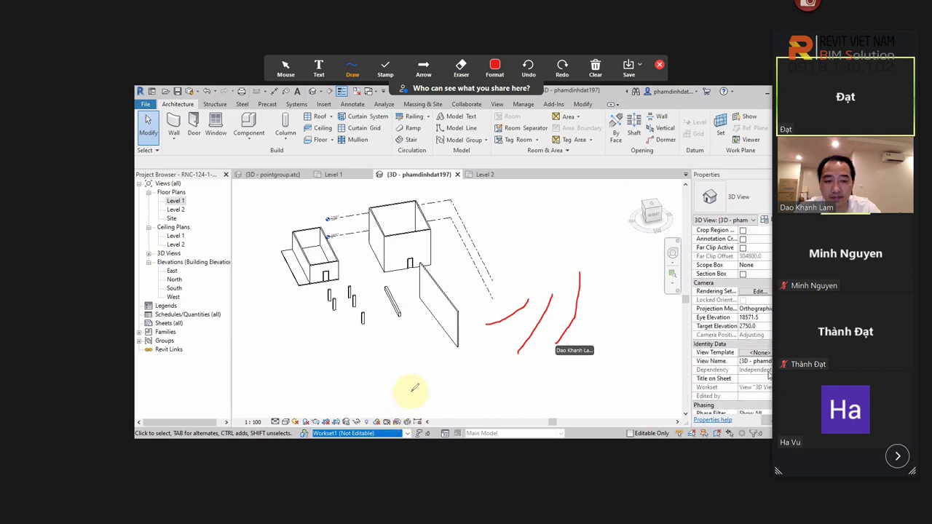
pyautogui.scroll(-1, 769, 364)
# Clear the red annotation drawings from the screen
pyautogui.scroll(1, 764, 335)
pyautogui.scroll(-1, 705, 351)
pyautogui.click(590, 71)
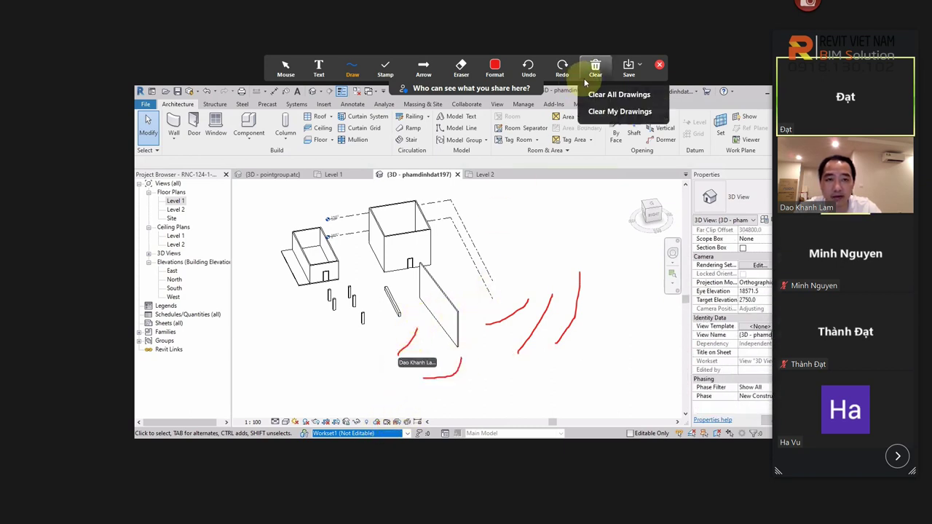
pyautogui.click(600, 94)
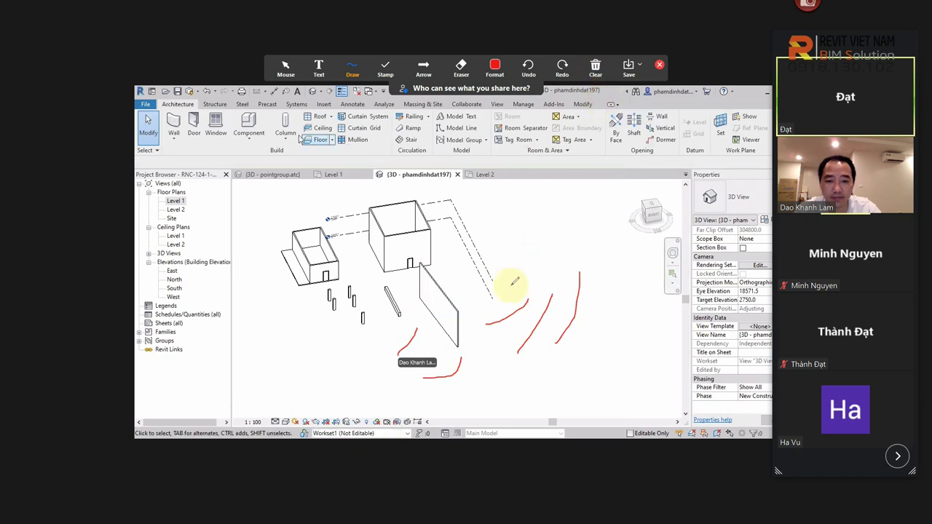
# Draw a second Generic - 200mm wall with WA, angled beside the first new wall
pyautogui.press('w')
pyautogui.press('a')
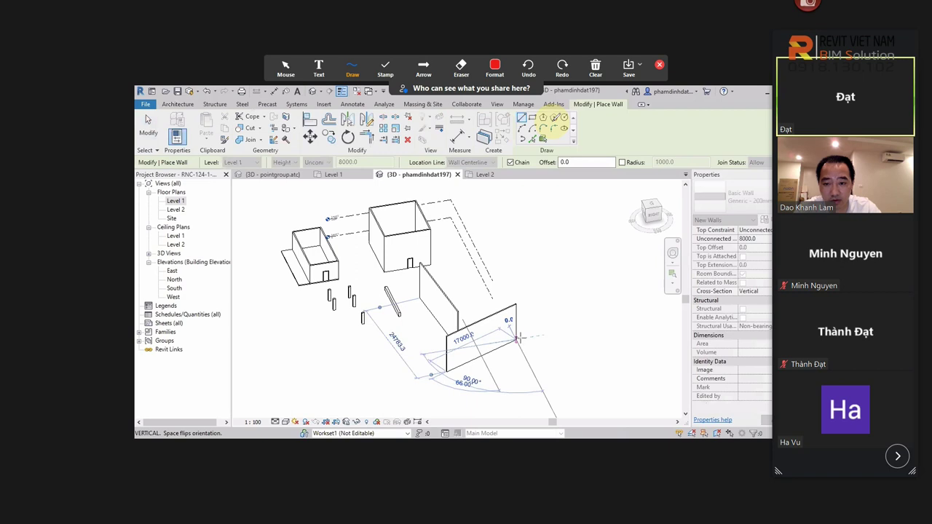
pyautogui.click(494, 321)
pyautogui.press('Escape')
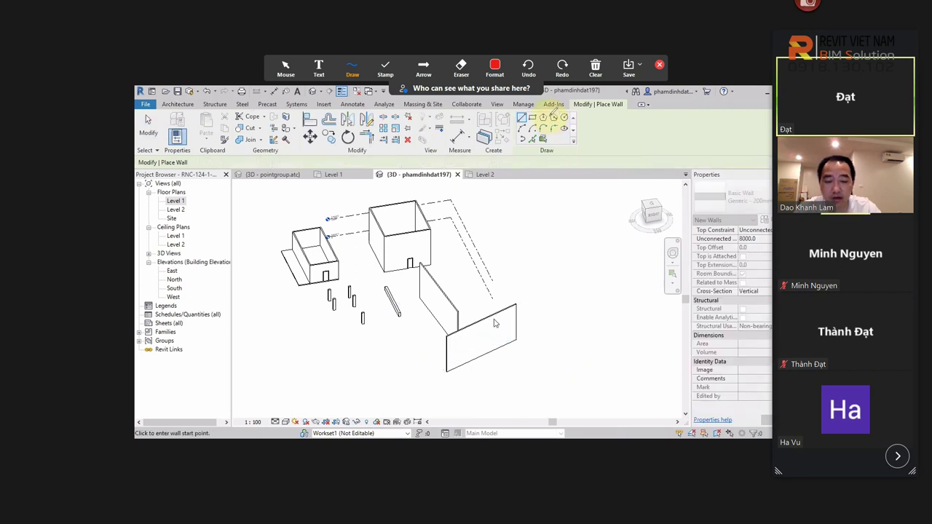
pyautogui.press('Escape')
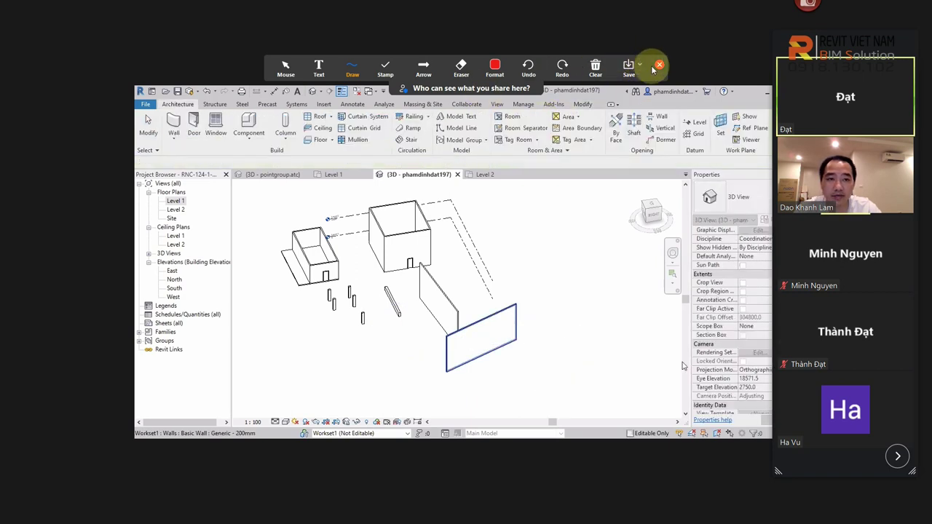
pyautogui.click(658, 65)
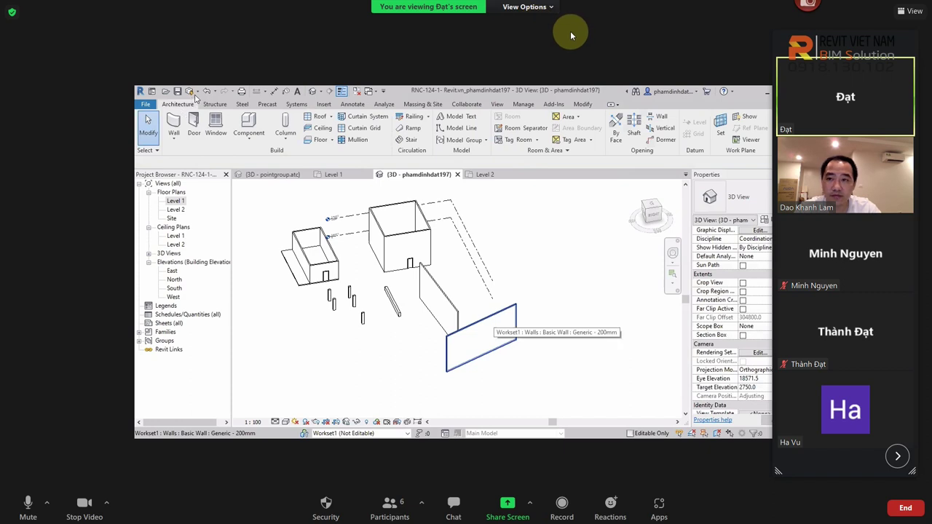
# Synchronize the new walls with central, then replace the teammate's Zoom share with your Revit window
pyautogui.click(197, 91)
pyautogui.click(211, 121)
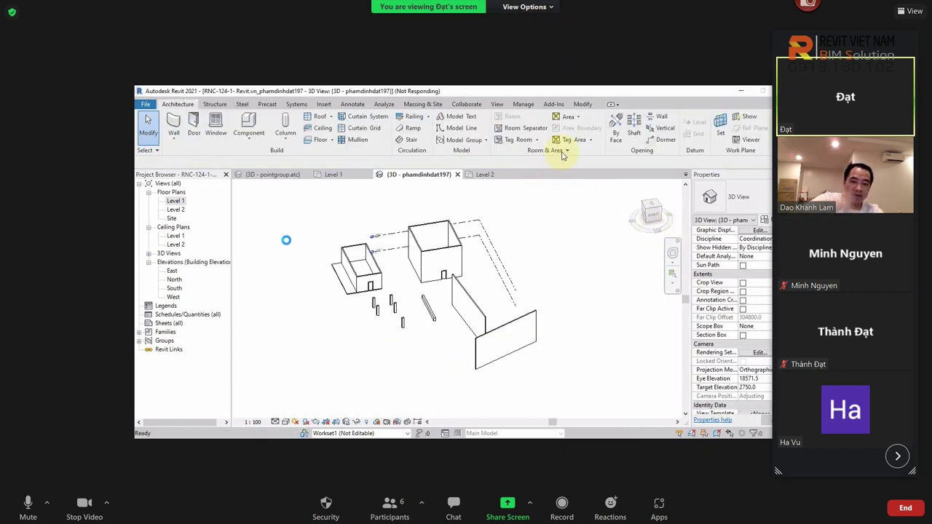
pyautogui.click(516, 503)
pyautogui.click(517, 287)
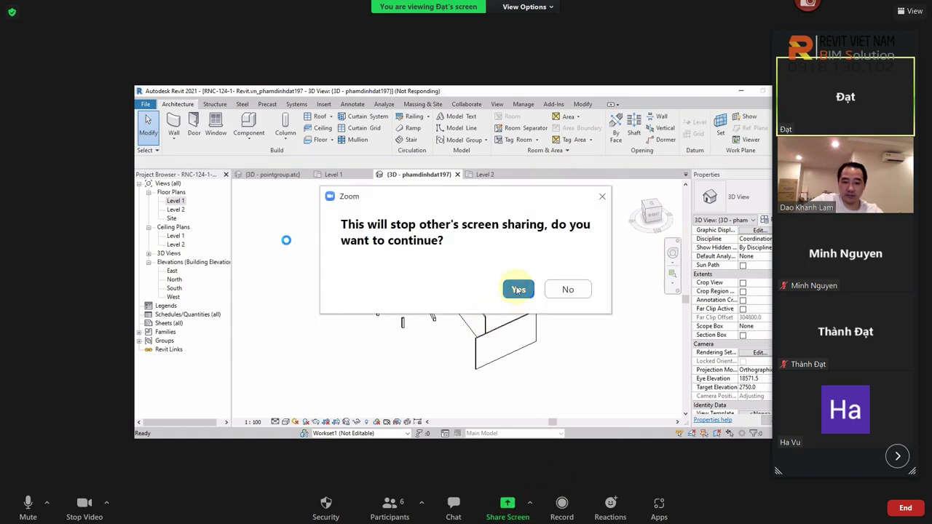
pyautogui.doubleClick(271, 255)
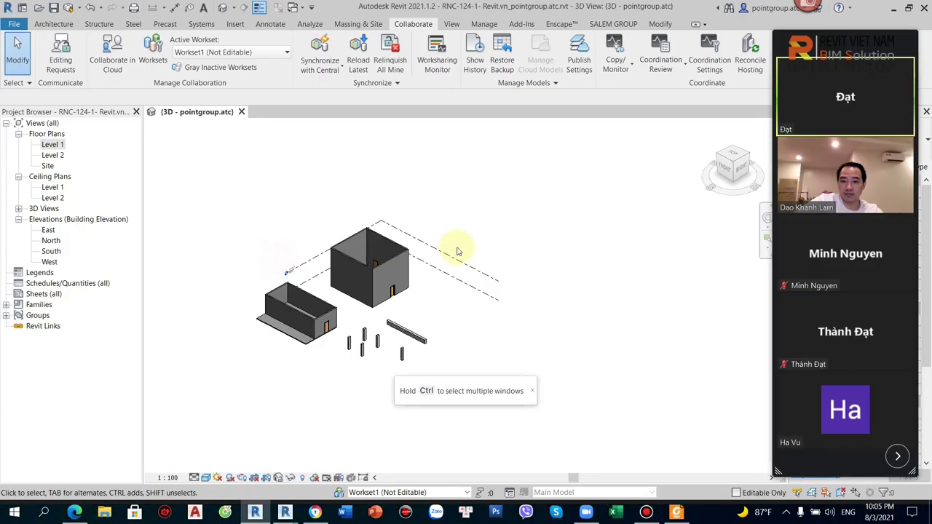
# Run Synchronize Now to pull the teammate's two new angled walls into this model
pyautogui.scroll(-2, 510, 356)
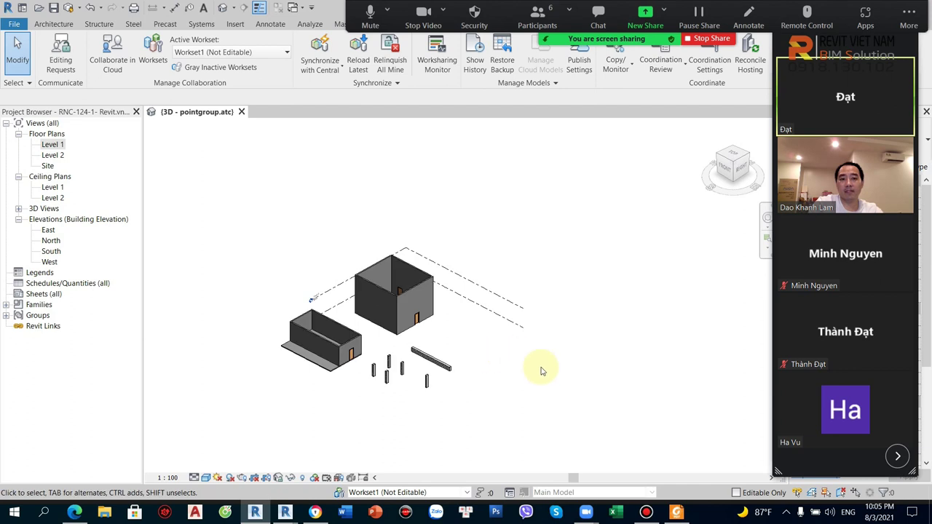
pyautogui.scroll(2, 497, 379)
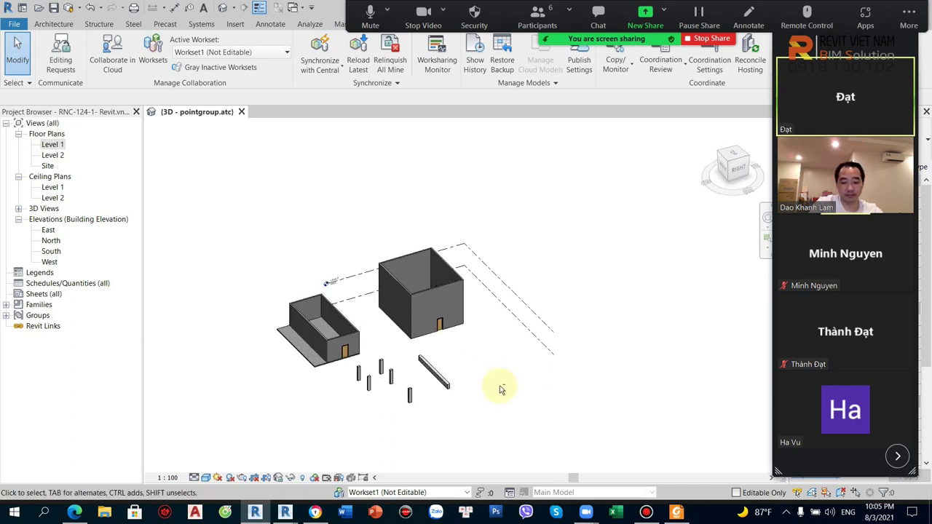
pyautogui.click(78, 9)
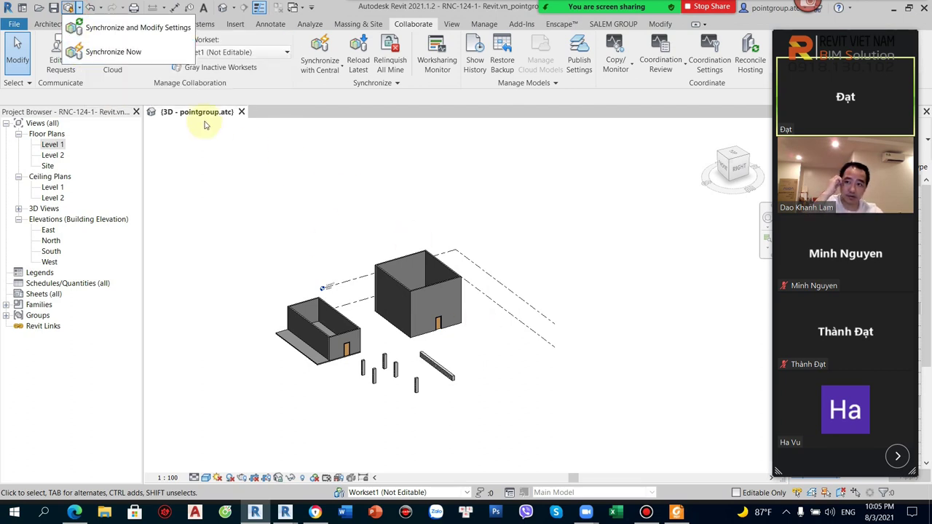
pyautogui.click(117, 52)
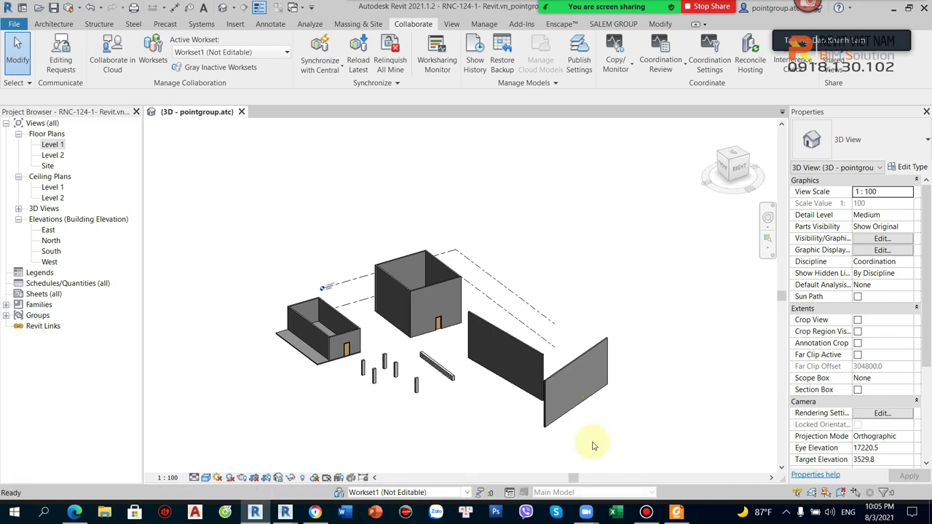
# Delete the angled wall
pyautogui.scroll(2, 552, 445)
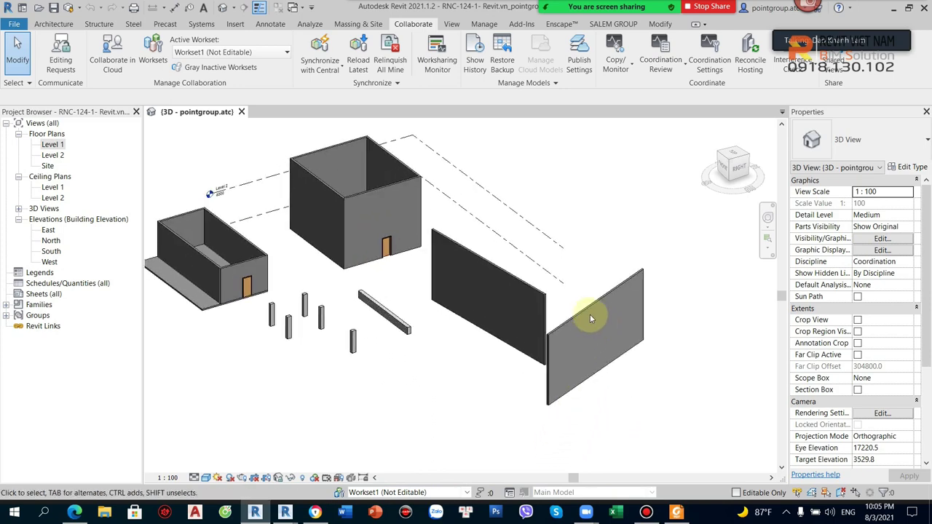
pyautogui.click(590, 314)
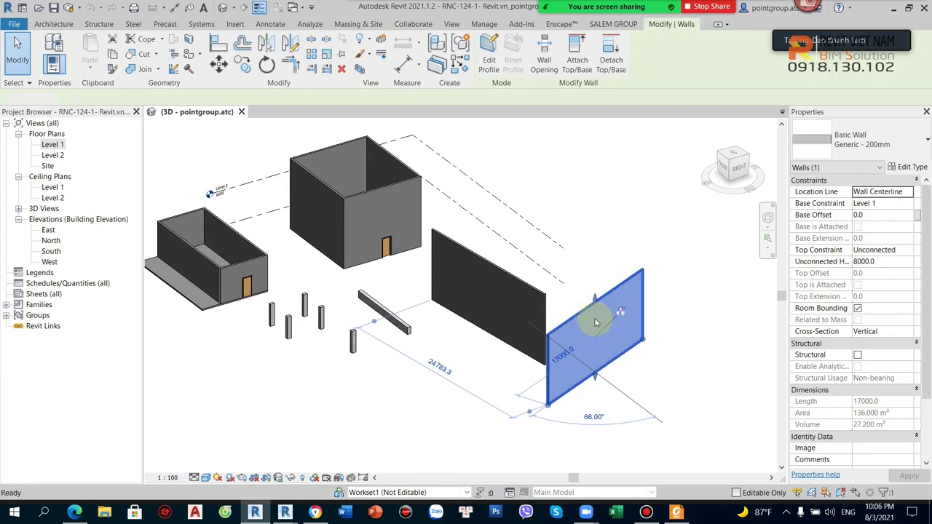
pyautogui.press('Delete')
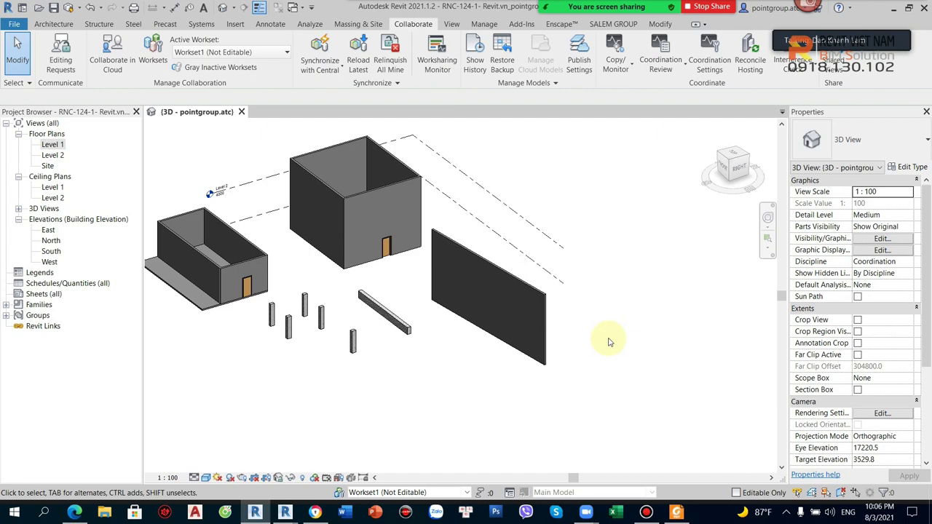
# Shorten the free-standing dark wall from 18000 to 11400 by dragging its end
pyautogui.moveTo(610, 337)
pyautogui.keyDown('shift'); pyautogui.mouseDown(button='middle')
pyautogui.moveTo(549, 328)
pyautogui.moveTo(591, 222)
pyautogui.mouseUp(button='middle'); pyautogui.keyUp('shift')
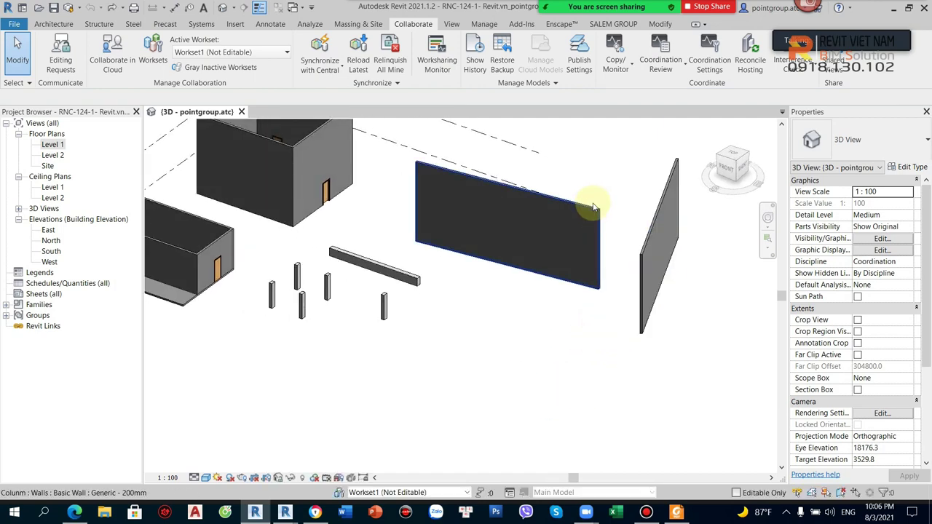
pyautogui.click(593, 206)
pyautogui.moveTo(502, 335); pyautogui.dragTo(472, 353, button='middle')
pyautogui.moveTo(365, 346)
pyautogui.keyDown('shift'); pyautogui.mouseDown(button='middle')
pyautogui.moveTo(474, 354)
pyautogui.moveTo(343, 385)
pyautogui.moveTo(506, 281)
pyautogui.mouseUp(button='middle'); pyautogui.keyUp('shift')
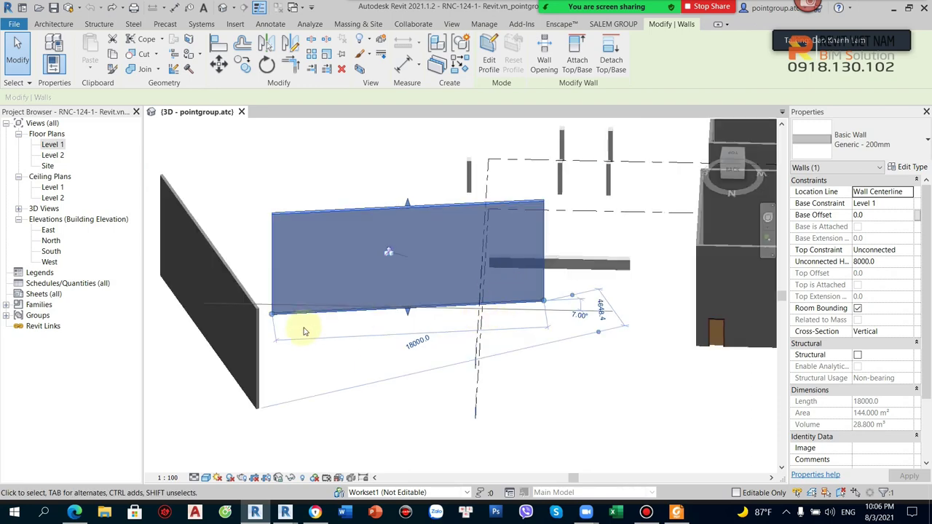
pyautogui.moveTo(273, 317); pyautogui.dragTo(371, 308)
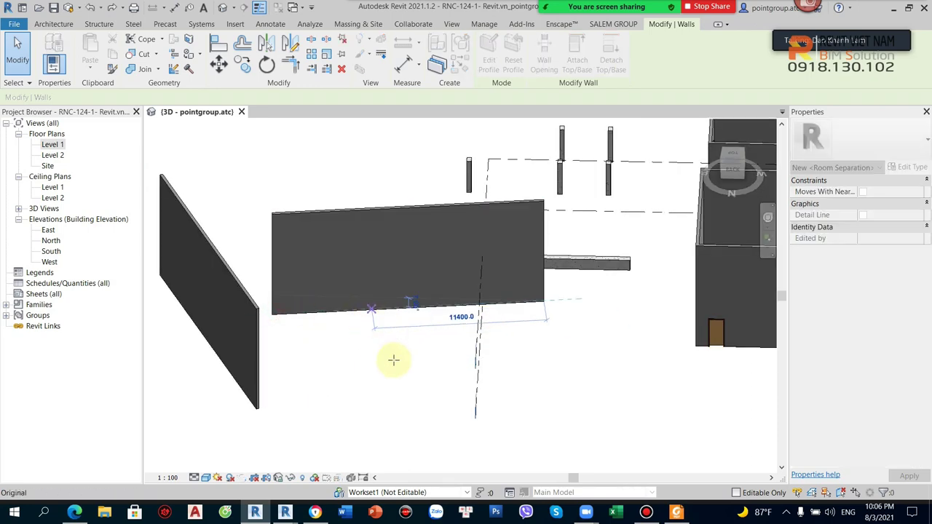
pyautogui.moveTo(393, 360); pyautogui.dragTo(395, 364)
pyautogui.moveTo(395, 364)
pyautogui.keyDown('shift'); pyautogui.mouseDown(button='middle')
pyautogui.moveTo(657, 385)
pyautogui.moveTo(545, 374)
pyautogui.mouseUp(button='middle'); pyautogui.keyUp('shift')
pyautogui.click(519, 380)
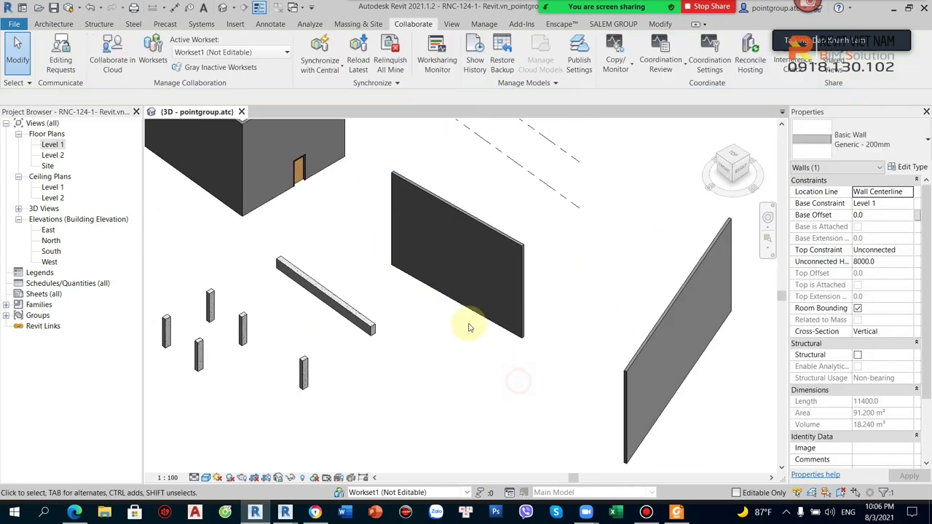
# Open the Level 1 floor plan and center the shortened wall
pyautogui.doubleClick(52, 144)
pyautogui.scroll(3, 529, 321)
pyautogui.moveTo(473, 328); pyautogui.dragTo(371, 329, button='middle')
# Swing the wall's end so it lies horizontal at 8600 long
pyautogui.click(484, 281)
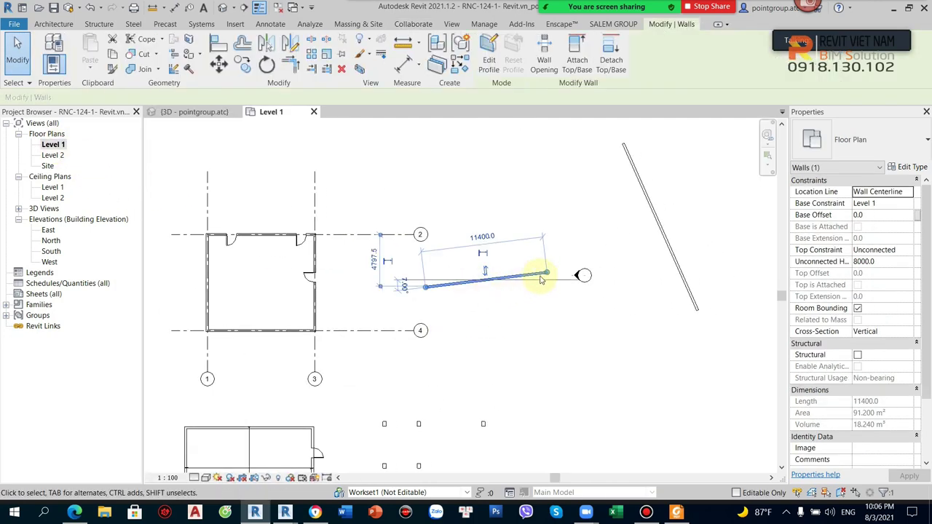
pyautogui.scroll(2, 541, 279)
pyautogui.moveTo(558, 268); pyautogui.dragTo(516, 289)
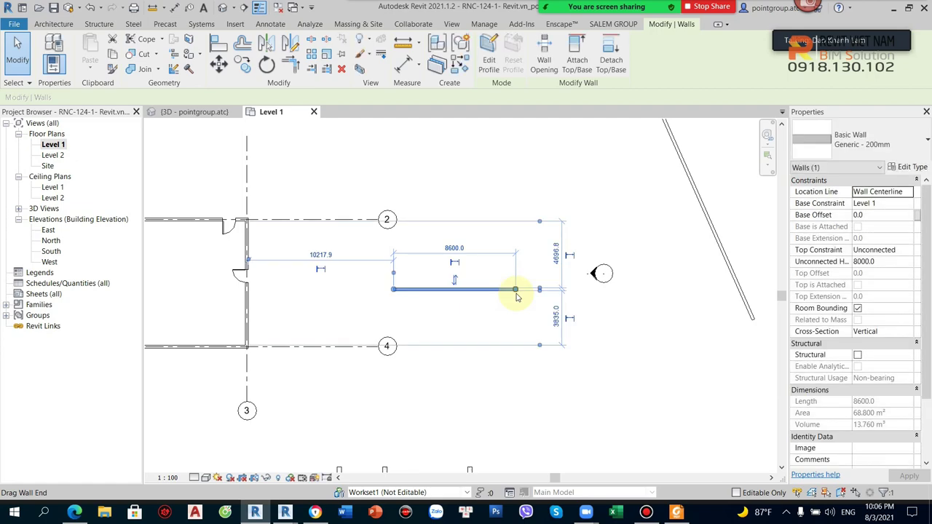
# Draw a rectangle of walls off the wall's end with a dividing wall making two rooms
pyautogui.click(439, 64)
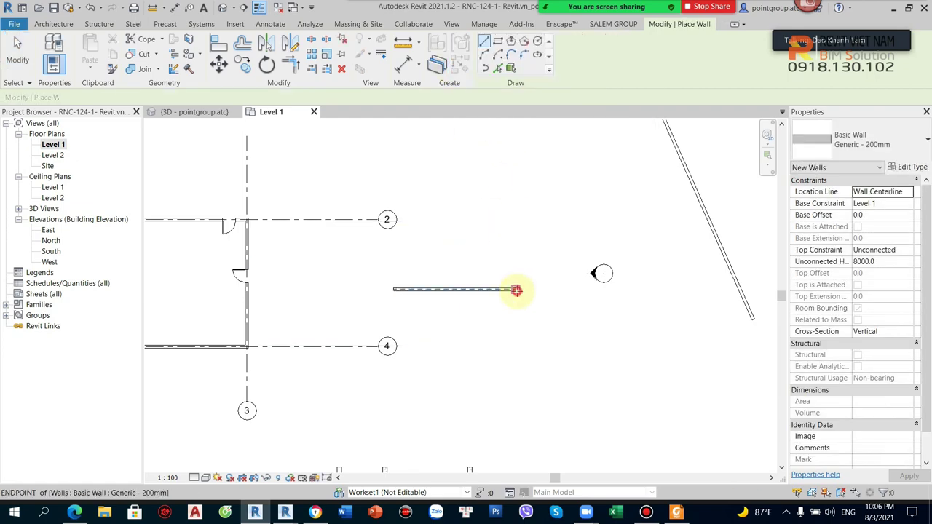
pyautogui.click(516, 290)
pyautogui.click(515, 219)
pyautogui.click(434, 218)
pyautogui.click(434, 289)
pyautogui.click(474, 220)
pyautogui.click(474, 290)
pyautogui.scroll(2, 488, 296)
pyautogui.press('Escape')
pyautogui.press('Escape')
# Place a door in the right room using DR
pyautogui.press('d')
pyautogui.press('r')
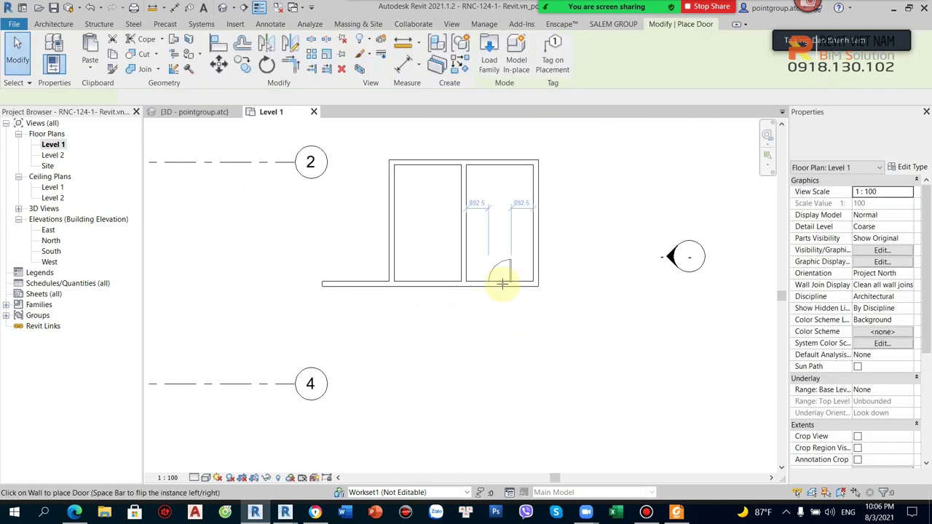
pyautogui.press('Escape')
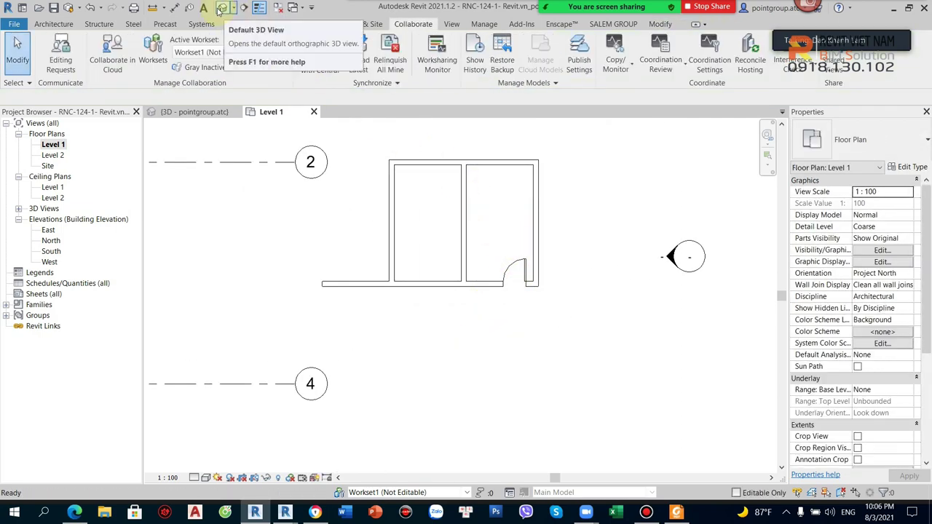
# In 3D, set the block's five walls' Top Constraint to Up to level: Level 2
pyautogui.click(258, 8)
pyautogui.moveTo(431, 267)
pyautogui.keyDown('shift'); pyautogui.mouseDown(button='middle')
pyautogui.moveTo(575, 249)
pyautogui.moveTo(547, 217)
pyautogui.mouseUp(button='middle'); pyautogui.keyUp('shift')
pyautogui.moveTo(547, 216); pyautogui.dragTo(358, 191)
pyautogui.keyDown('shift'); pyautogui.moveTo(511, 217); pyautogui.dragTo(562, 343, button='middle'); pyautogui.keyUp('shift')
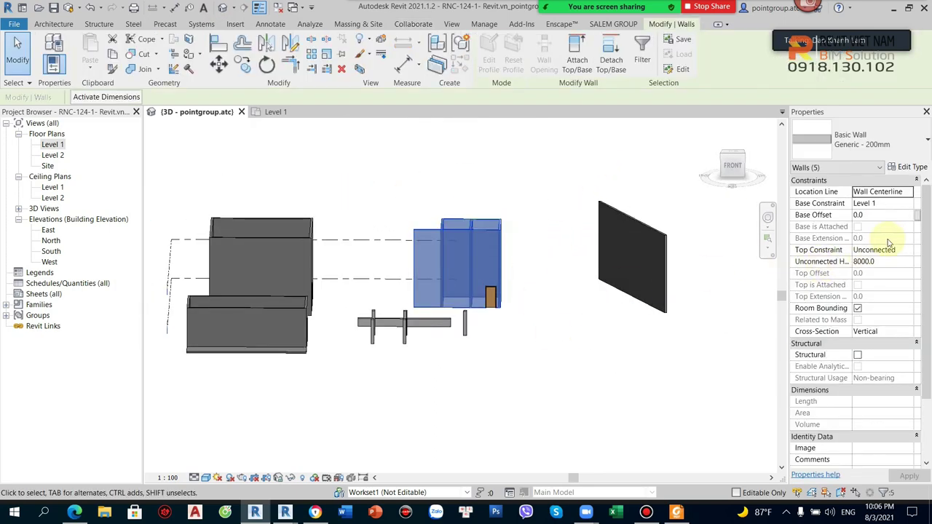
pyautogui.click(908, 251)
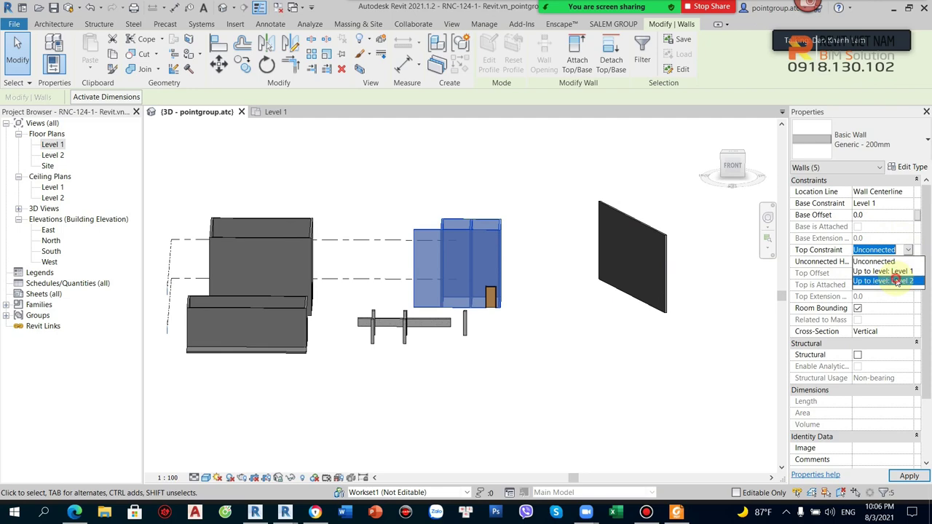
pyautogui.click(896, 282)
pyautogui.click(562, 323)
pyautogui.moveTo(531, 360)
pyautogui.keyDown('shift'); pyautogui.mouseDown(button='middle')
pyautogui.moveTo(504, 266)
pyautogui.moveTo(535, 339)
pyautogui.mouseUp(button='middle'); pyautogui.keyUp('shift')
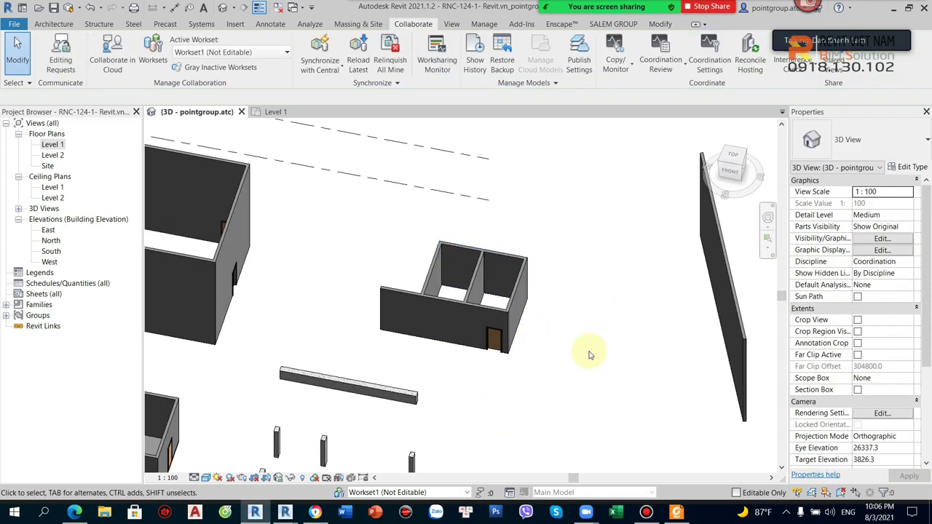
# Cap the 17000 free-standing wall at Level 2 and reopen the Level 1 plan
pyautogui.click(536, 339)
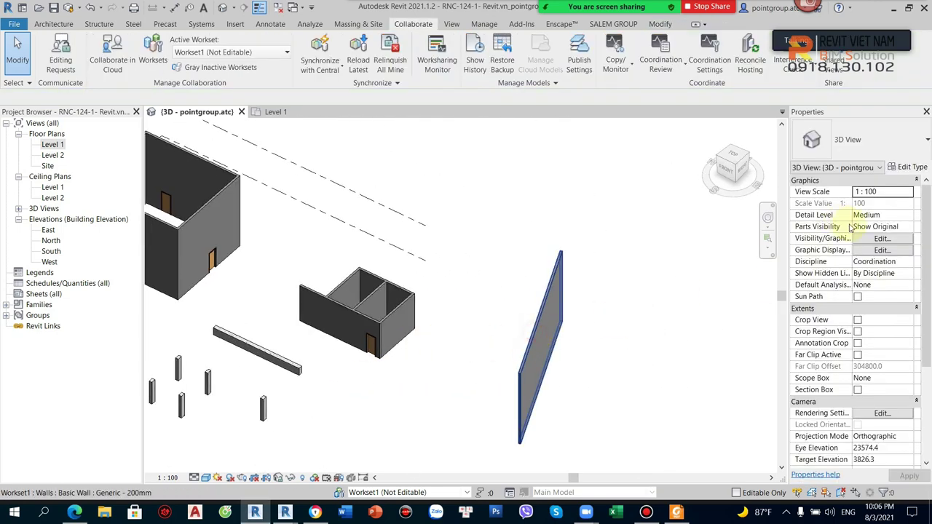
pyautogui.click(909, 252)
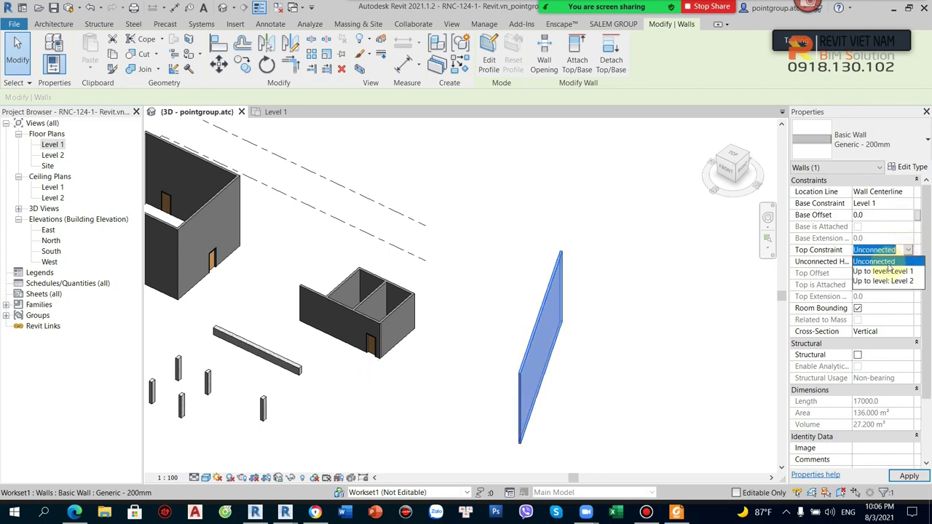
pyautogui.click(901, 281)
pyautogui.click(645, 318)
pyautogui.keyDown('shift'); pyautogui.moveTo(646, 319); pyautogui.dragTo(652, 364, button='middle'); pyautogui.keyUp('shift')
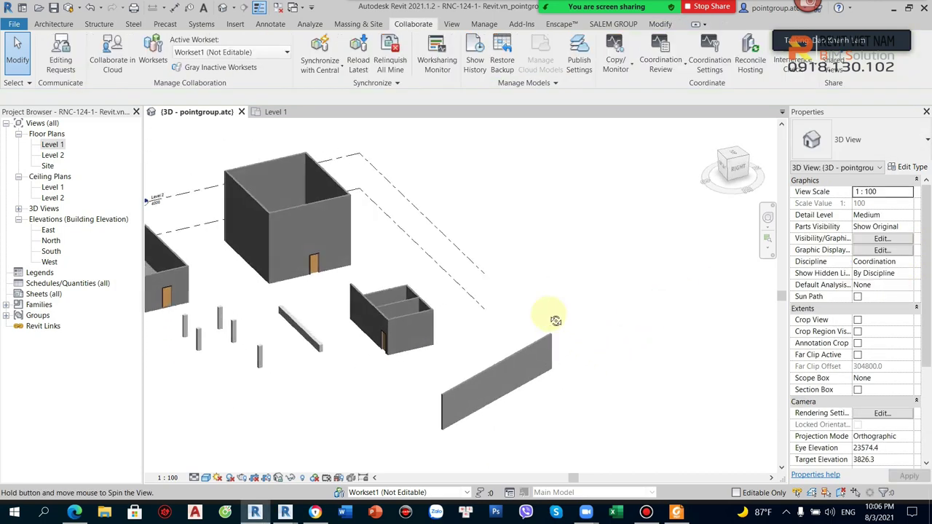
pyautogui.doubleClick(52, 145)
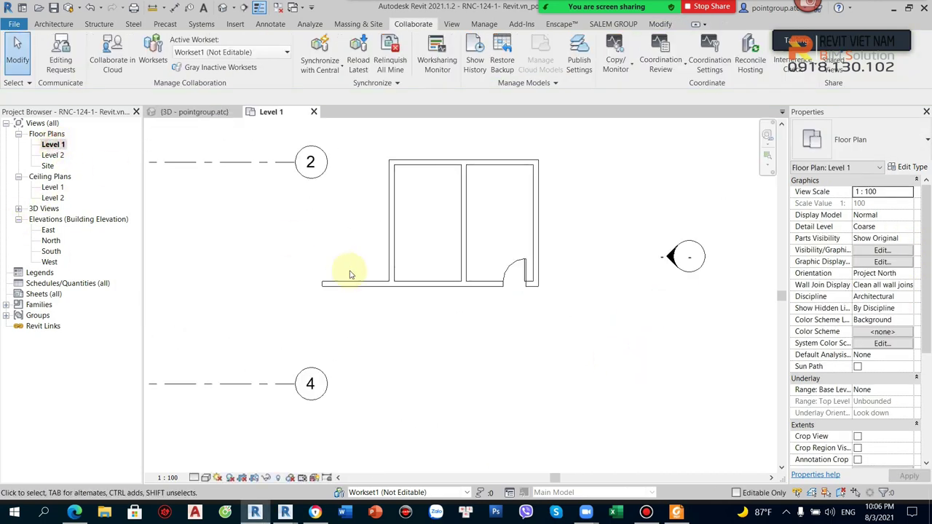
# Swing the diagonal wall's end to vertical and shorten it from 17000 to 7600
pyautogui.moveTo(579, 317); pyautogui.dragTo(450, 347, button='middle')
pyautogui.click(622, 320)
pyautogui.moveTo(631, 355)
pyautogui.mouseDown()
pyautogui.moveTo(541, 345)
pyautogui.moveTo(530, 327)
pyautogui.mouseUp()
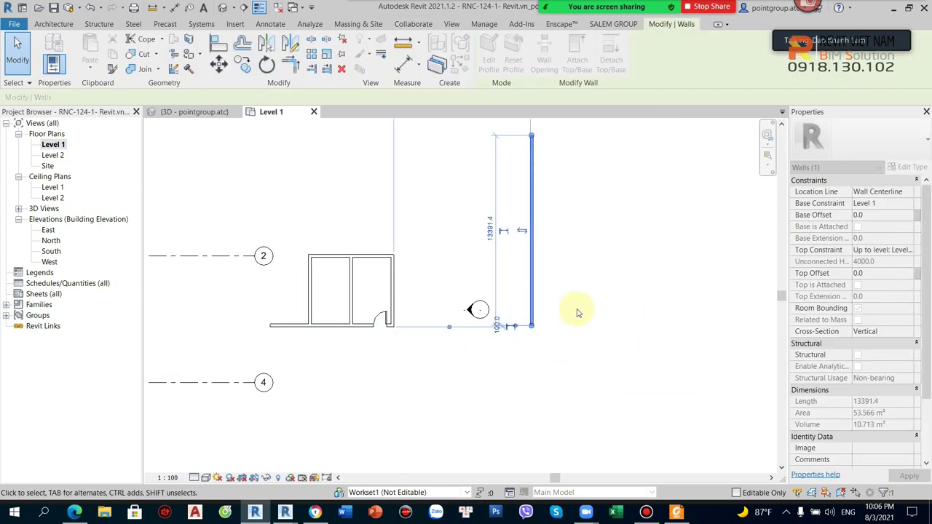
pyautogui.click(576, 312)
pyautogui.moveTo(591, 295); pyautogui.dragTo(574, 353, button='middle')
pyautogui.click(514, 227)
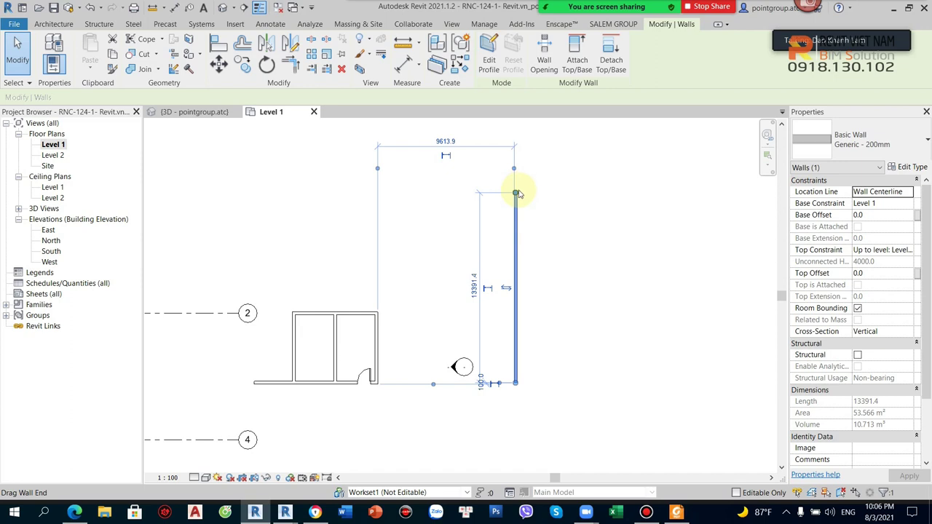
pyautogui.moveTo(519, 194); pyautogui.dragTo(515, 275)
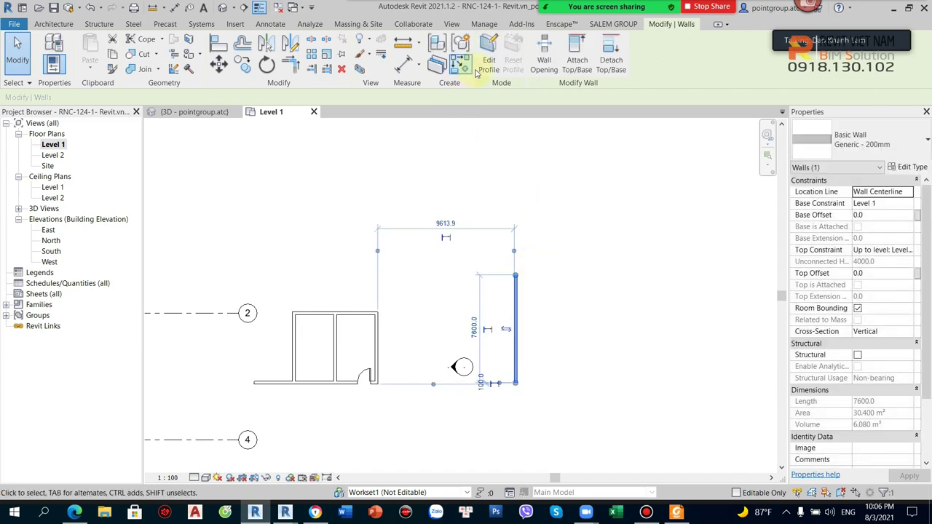
# Chain-draw a rectangle of walls off the vertical wall using Create Similar
pyautogui.click(461, 66)
pyautogui.click(515, 276)
pyautogui.click(576, 275)
pyautogui.scroll(1, 572, 358)
pyautogui.click(575, 392)
pyautogui.click(498, 392)
pyautogui.click(498, 248)
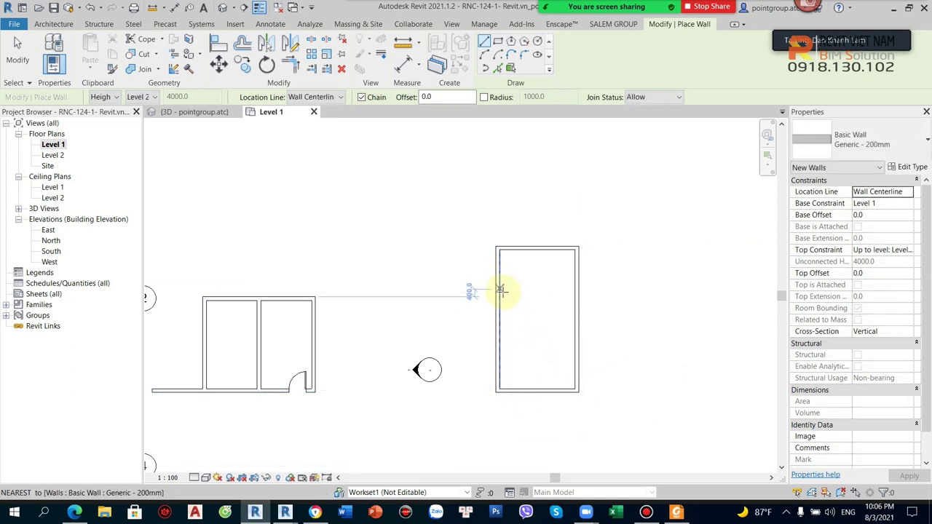
# Add three dividing walls across the rectangle to make four stacked rooms
pyautogui.click(501, 290)
pyautogui.click(575, 291)
pyautogui.click(500, 331)
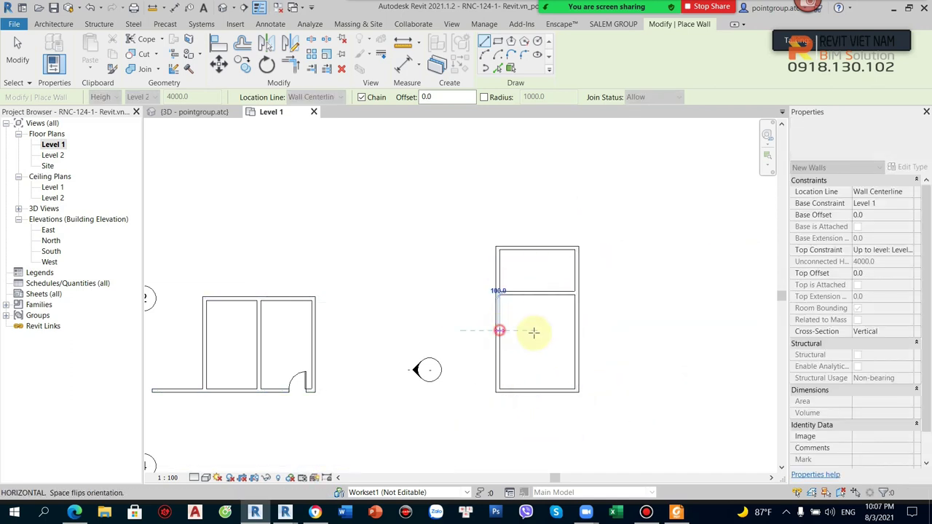
pyautogui.click(574, 333)
pyautogui.press('Escape')
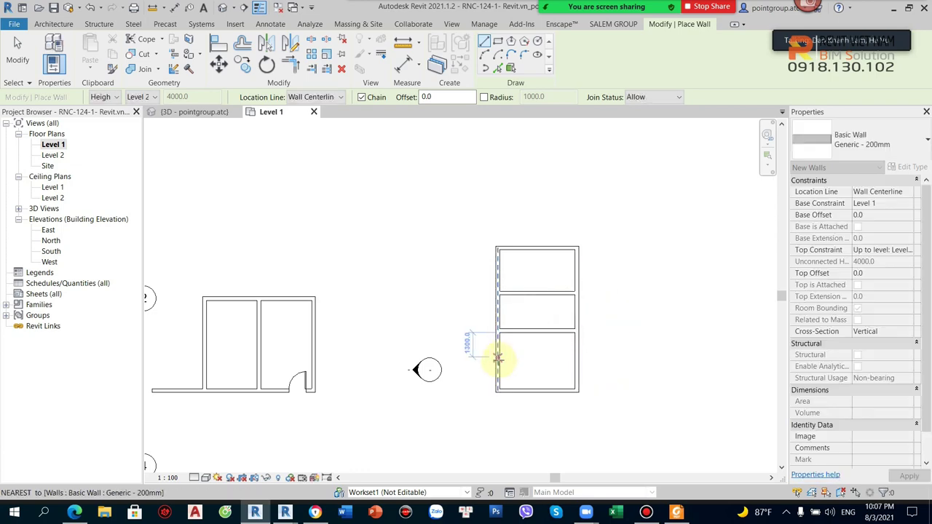
pyautogui.click(498, 360)
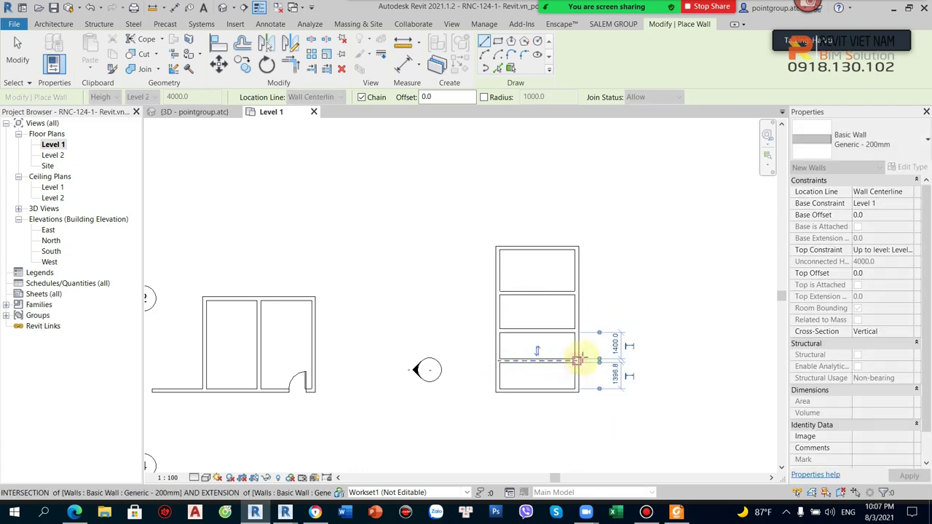
pyautogui.scroll(3, 576, 360)
pyautogui.press('Escape')
pyautogui.press('Escape')
# Place a door in the bottom room's wall with DR
pyautogui.press('d')
pyautogui.press('r')
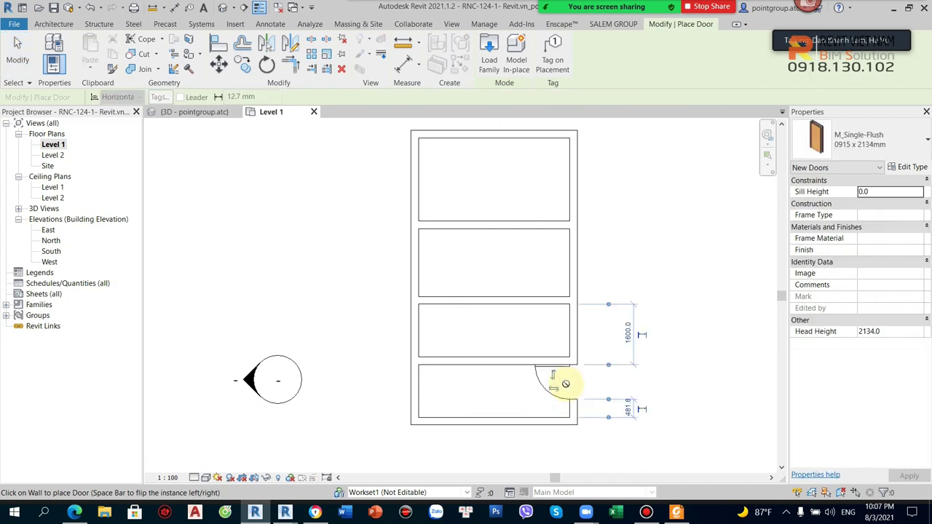
pyautogui.click(562, 393)
pyautogui.press('Escape')
pyautogui.scroll(2, 552, 396)
pyautogui.click(562, 396)
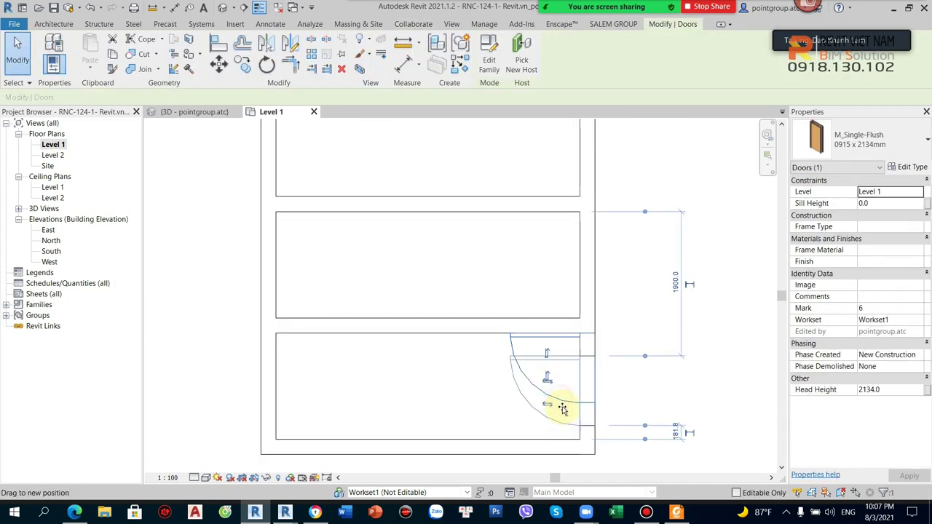
pyautogui.scroll(-2, 594, 393)
pyautogui.press('Escape')
pyautogui.scroll(-2, 649, 375)
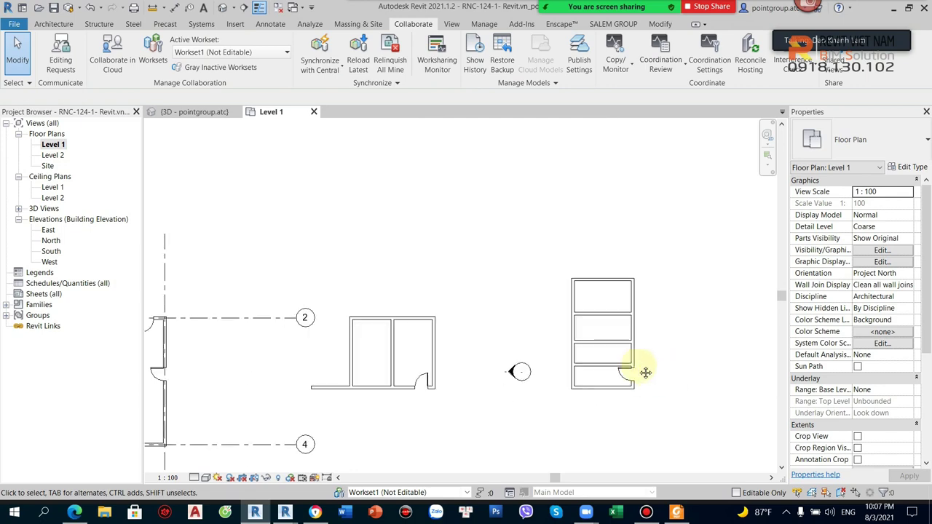
pyautogui.moveTo(540, 327); pyautogui.dragTo(663, 276, button='middle')
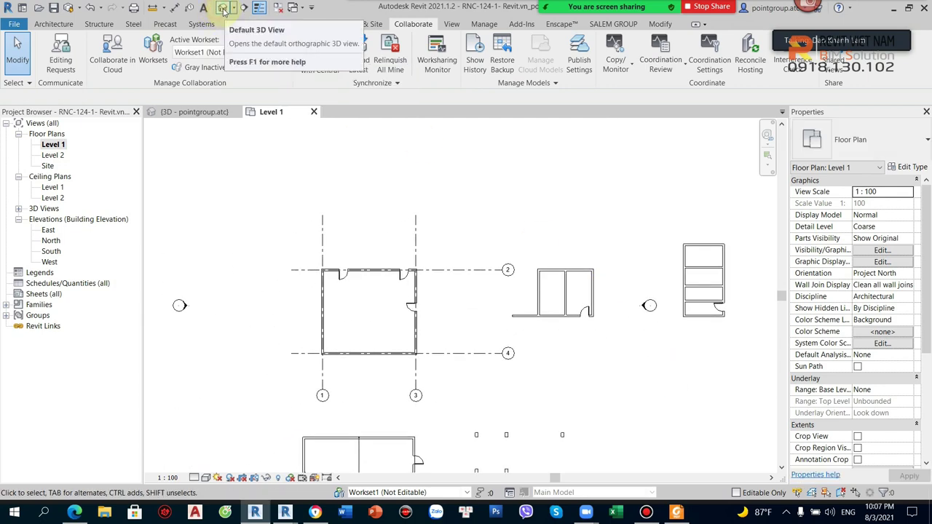
# Switch to the default 3D view and hide Zoom's meeting participants panel
pyautogui.click(221, 8)
pyautogui.scroll(2, 326, 284)
pyautogui.scroll(1, 347, 199)
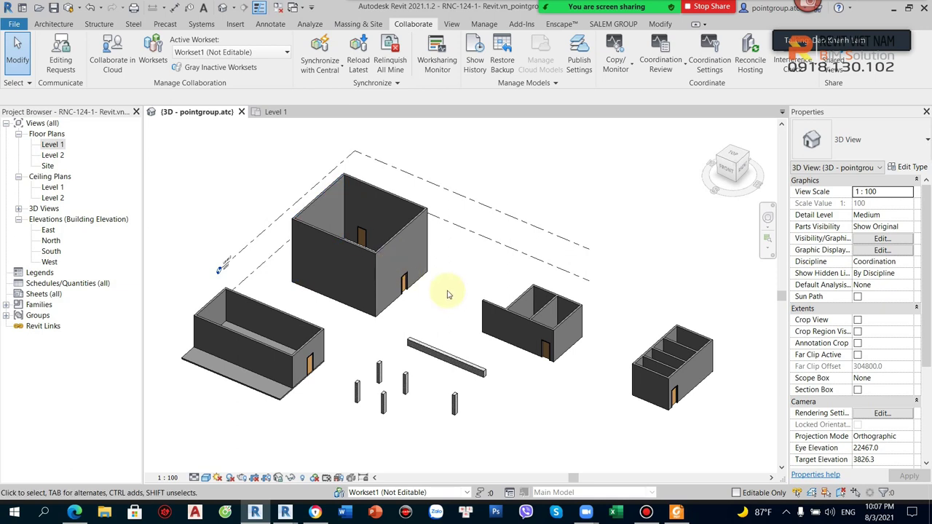
pyautogui.scroll(2, 429, 342)
pyautogui.scroll(2, 466, 357)
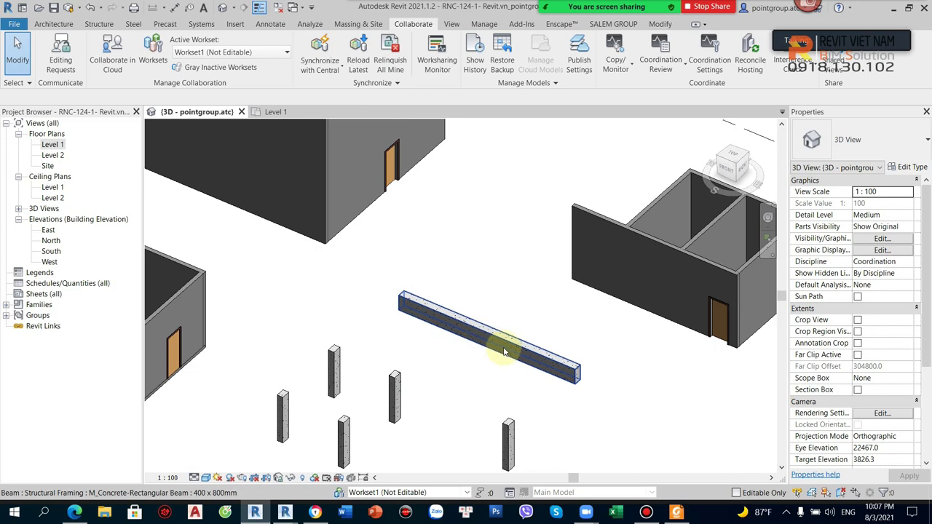
pyautogui.scroll(-4, 504, 353)
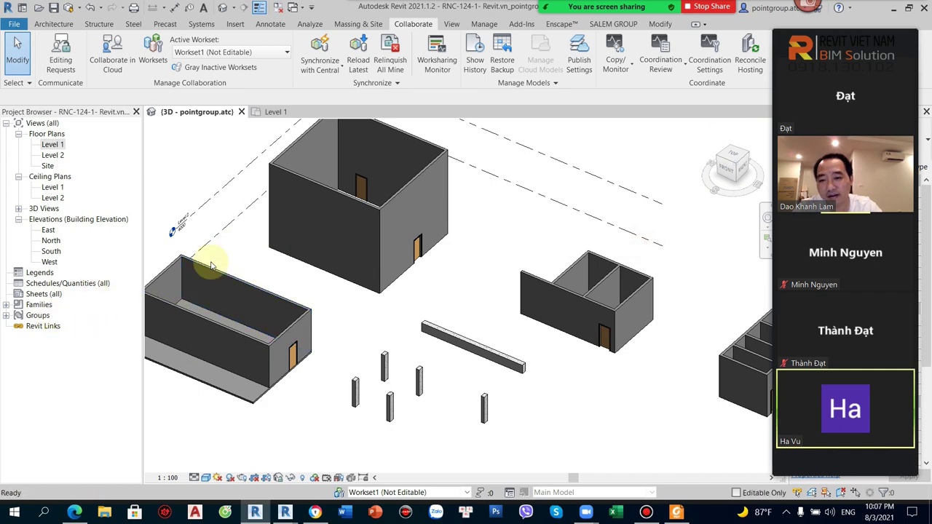
pyautogui.click(786, 25)
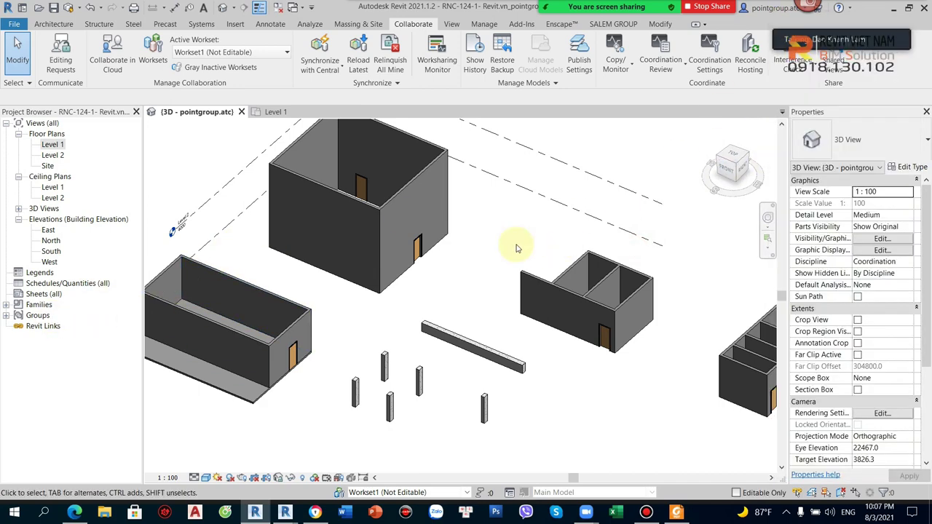
pyautogui.scroll(-2, 516, 246)
# Close the Level 1 view and show Project Standards worksets in the Worksets dialog
pyautogui.click(278, 8)
pyautogui.click(474, 234)
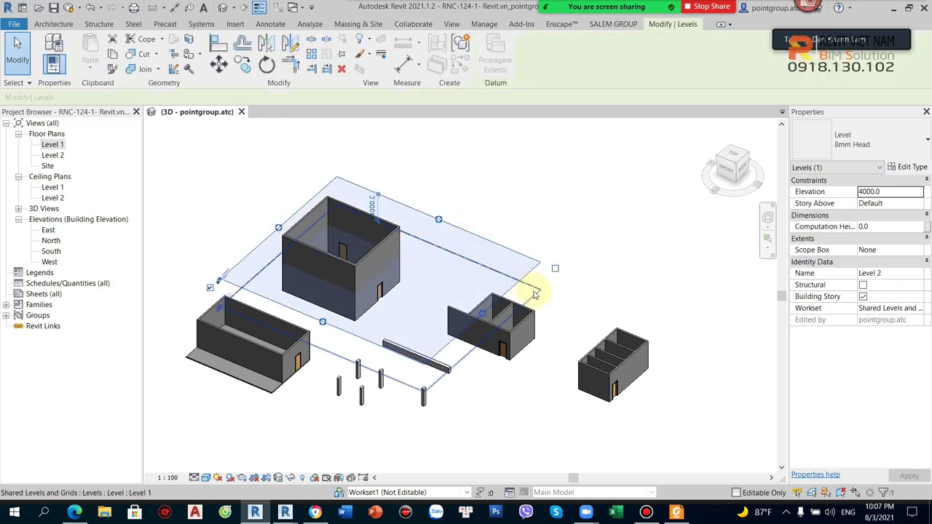
pyautogui.click(446, 155)
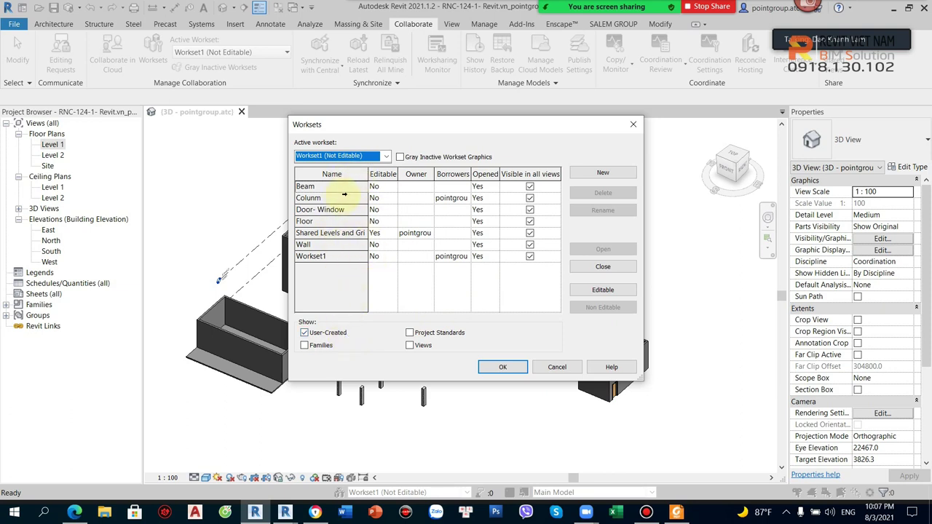
pyautogui.click(409, 333)
# Widen the workset Name column and select the Materials workset
pyautogui.scroll(-3, 393, 277)
pyautogui.scroll(-5, 357, 218)
pyautogui.scroll(-5, 353, 248)
pyautogui.moveTo(361, 173); pyautogui.dragTo(435, 173)
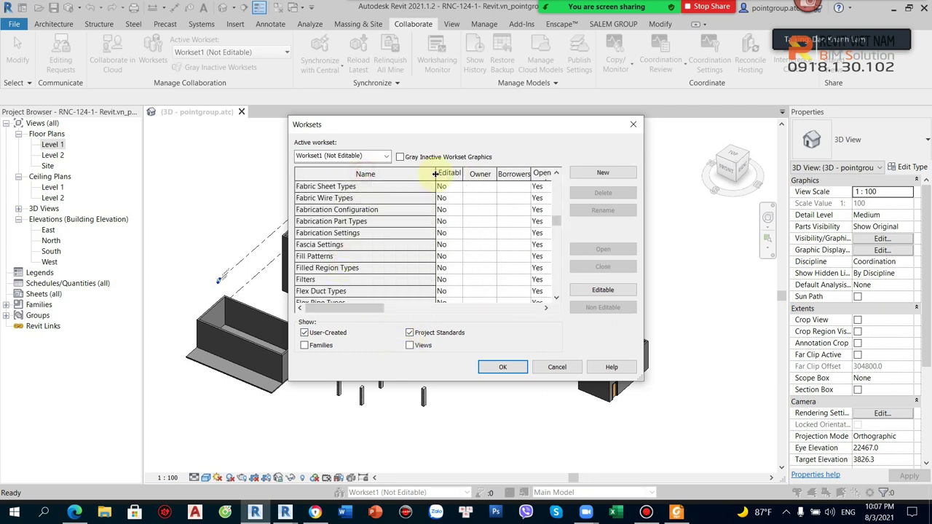
pyautogui.scroll(5, 386, 268)
pyautogui.scroll(5, 388, 270)
pyautogui.scroll(3, 388, 270)
pyautogui.scroll(-5, 370, 244)
pyautogui.scroll(-5, 370, 246)
pyautogui.scroll(-5, 372, 258)
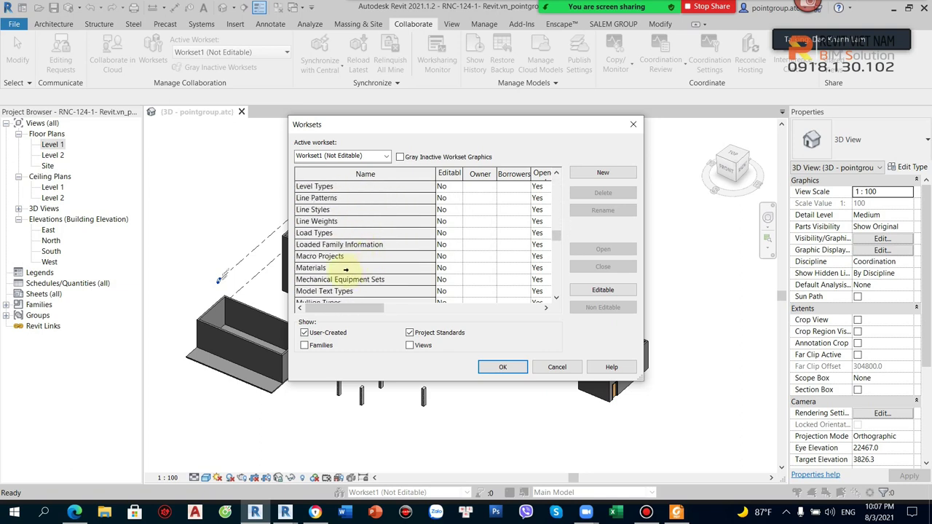
pyautogui.click(345, 268)
pyautogui.scroll(-1, 350, 268)
pyautogui.scroll(1, 355, 267)
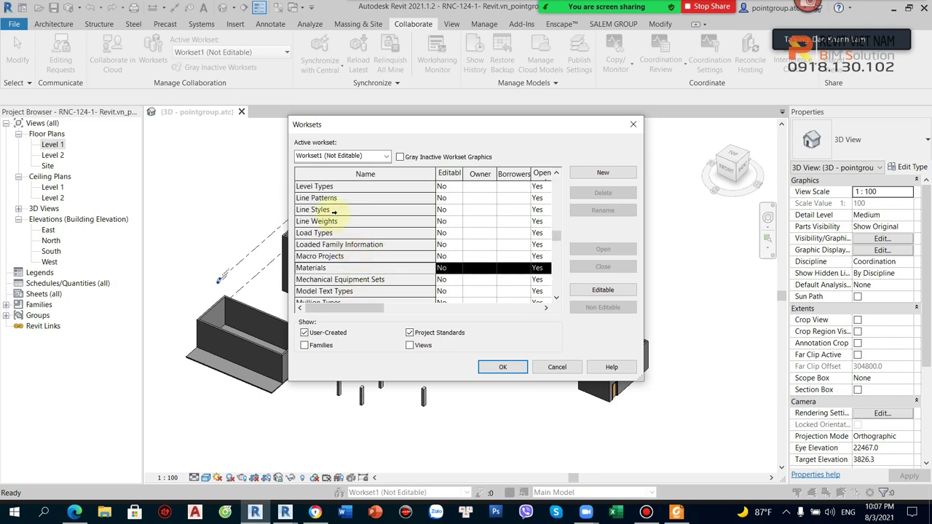
# Hide the project standards worksets and show the view worksets, scrolling through the list
pyautogui.click(410, 333)
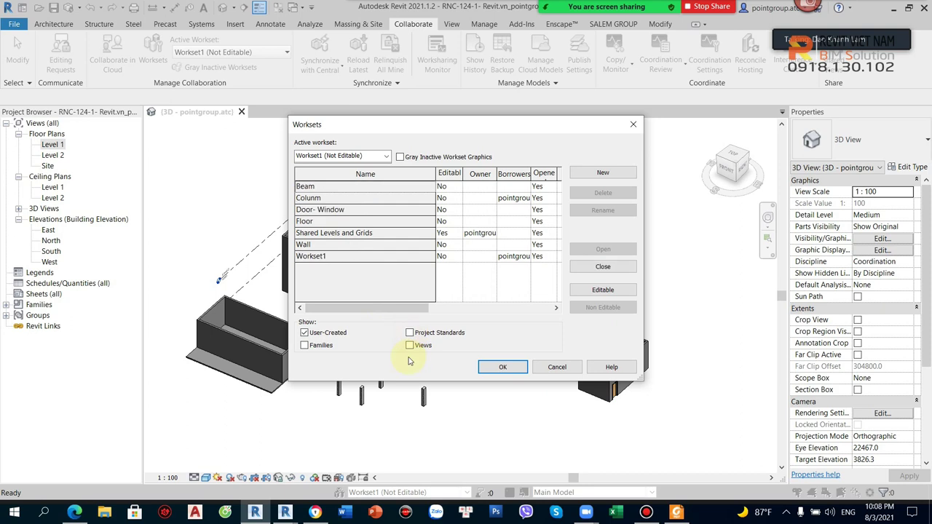
pyautogui.click(410, 346)
pyautogui.scroll(-2, 395, 245)
pyautogui.scroll(-5, 390, 272)
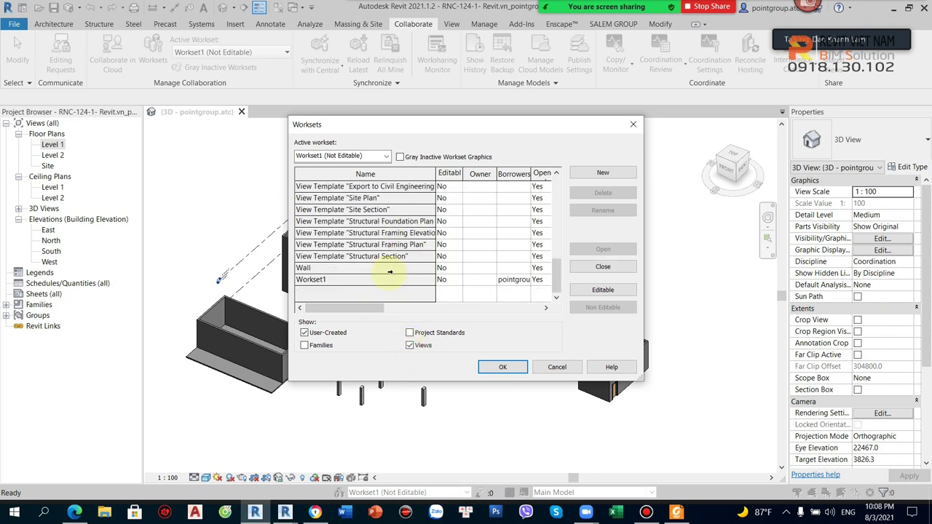
pyautogui.scroll(2, 332, 280)
pyautogui.scroll(2, 342, 286)
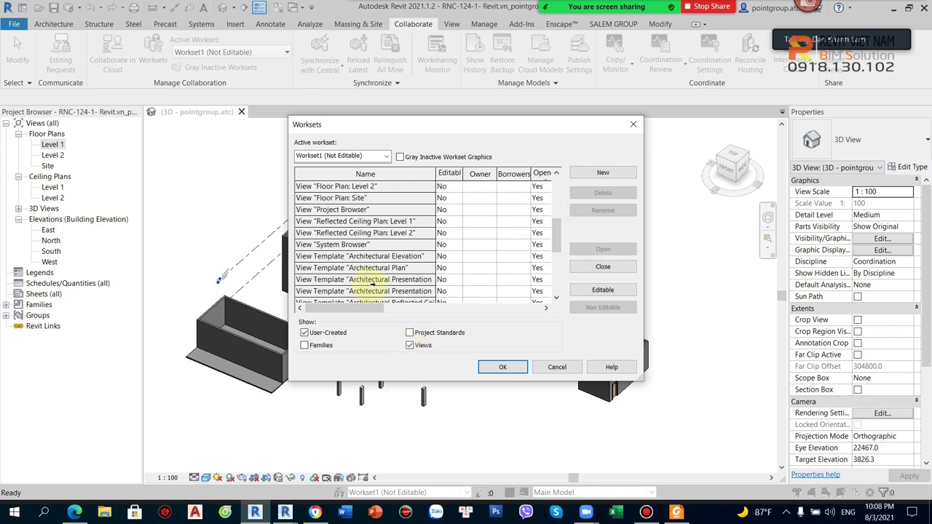
pyautogui.scroll(3, 357, 284)
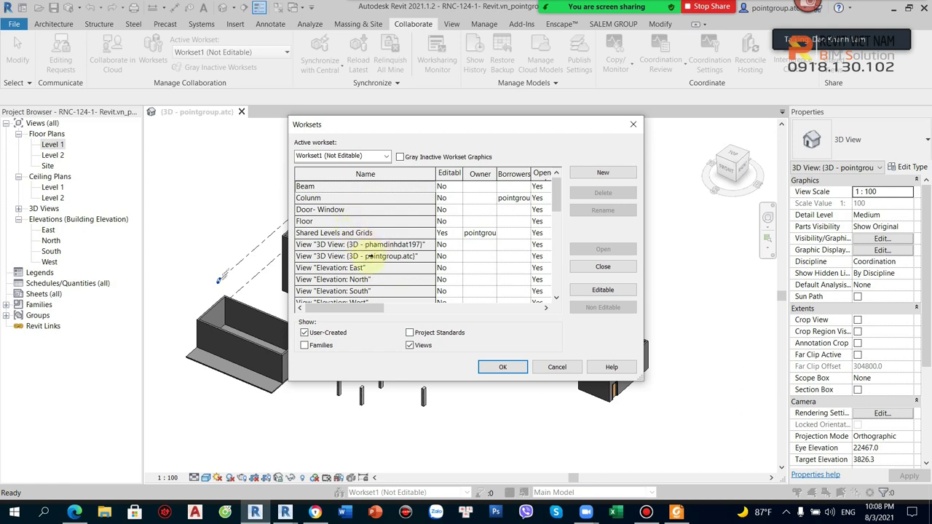
pyautogui.scroll(-1, 371, 256)
pyautogui.scroll(-1, 372, 248)
pyautogui.scroll(-2, 367, 256)
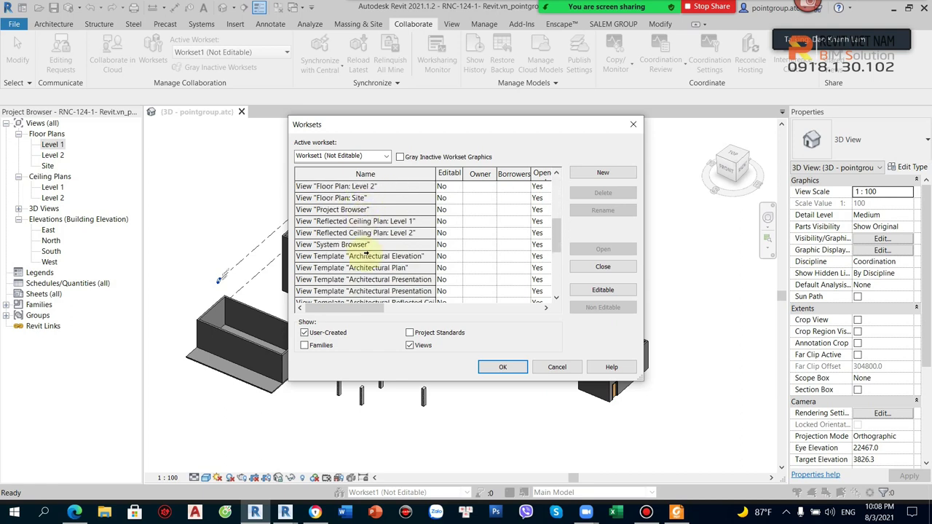
pyautogui.scroll(-1, 372, 267)
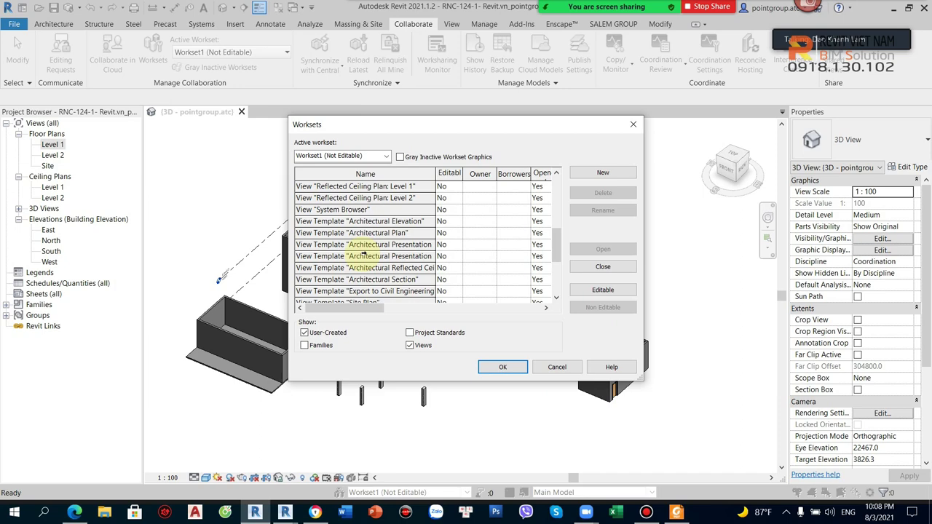
pyautogui.scroll(-2, 371, 262)
pyautogui.scroll(-1, 398, 268)
# Show family worksets, select M_Grid Head - Circle, then re-show project standards and view worksets
pyautogui.click(409, 345)
pyautogui.click(305, 345)
pyautogui.scroll(-5, 410, 235)
pyautogui.scroll(-5, 410, 235)
pyautogui.scroll(-5, 410, 236)
pyautogui.scroll(-5, 413, 244)
pyautogui.scroll(3, 405, 251)
pyautogui.scroll(5, 405, 251)
pyautogui.click(457, 245)
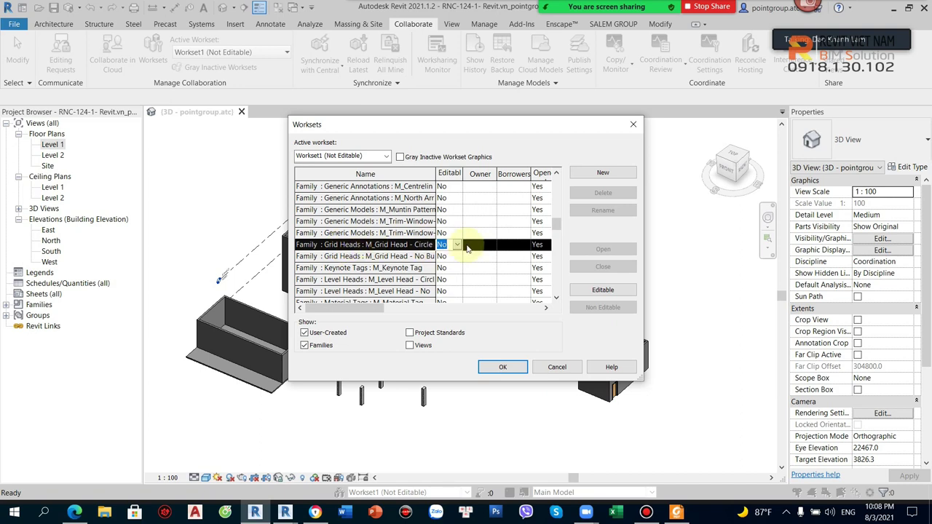
pyautogui.click(409, 332)
pyautogui.click(409, 345)
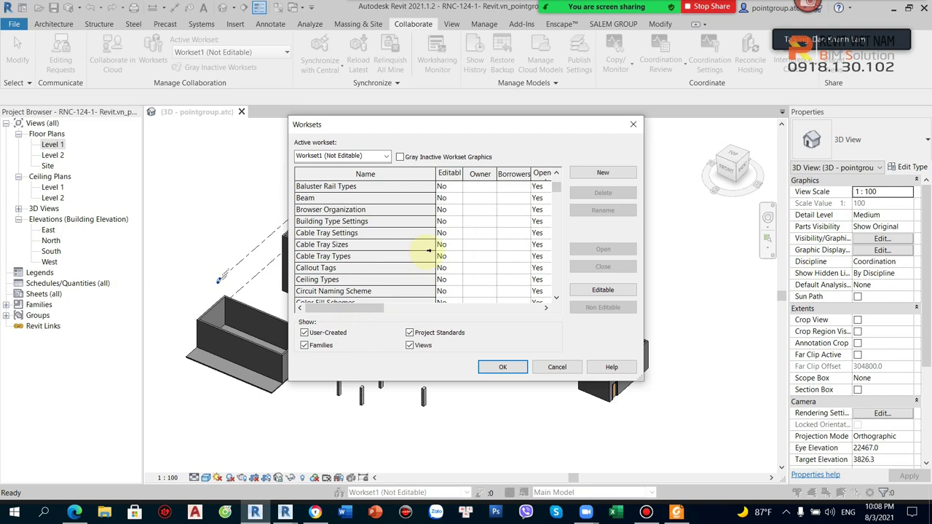
# Enlarge the Worksets dialog taller and wider so all columns are visible
pyautogui.moveTo(306, 382); pyautogui.dragTo(102, 447)
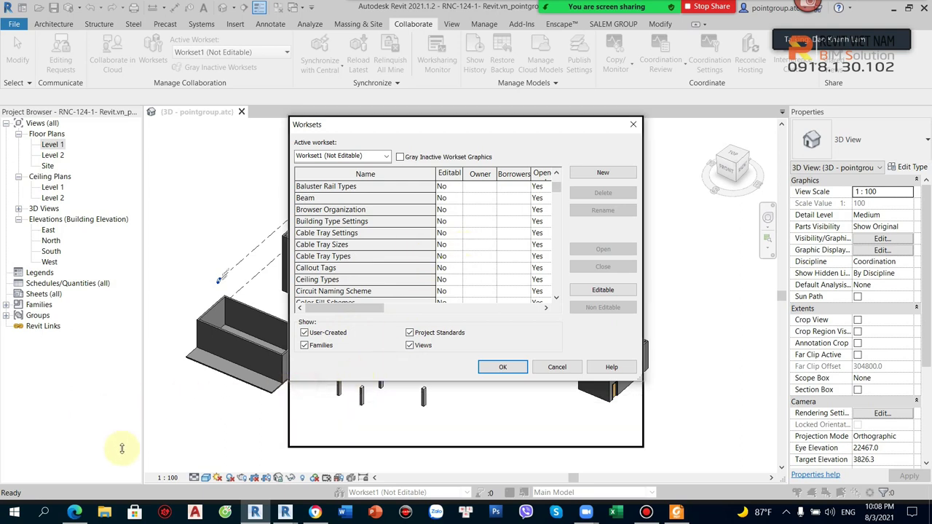
pyautogui.moveTo(287, 216); pyautogui.dragTo(71, 216)
pyautogui.moveTo(645, 231); pyautogui.dragTo(730, 231)
pyautogui.moveTo(461, 118); pyautogui.dragTo(461, 56)
# Uncheck Views, Project Standards and Families so only user-created worksets remain, then confirm with OK
pyautogui.click(193, 400)
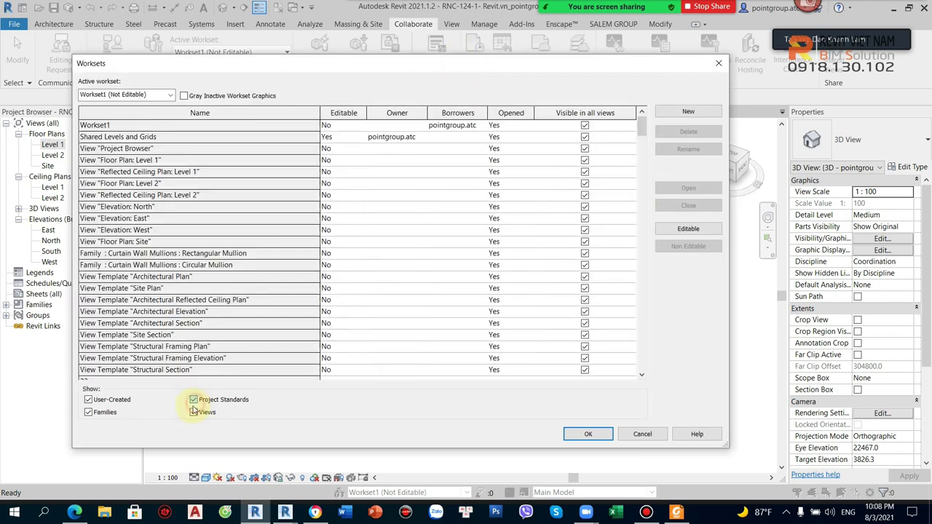
pyautogui.click(194, 412)
pyautogui.click(193, 400)
pyautogui.click(88, 412)
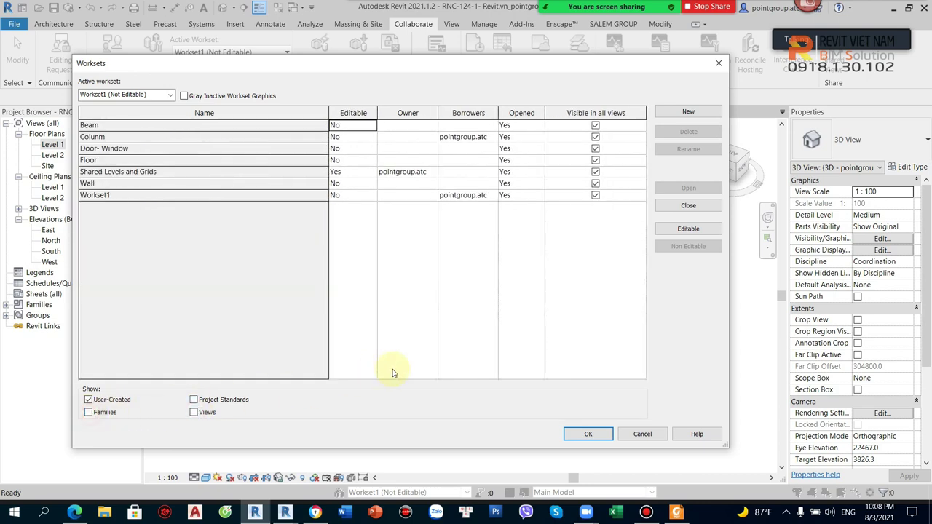
pyautogui.click(832, 22)
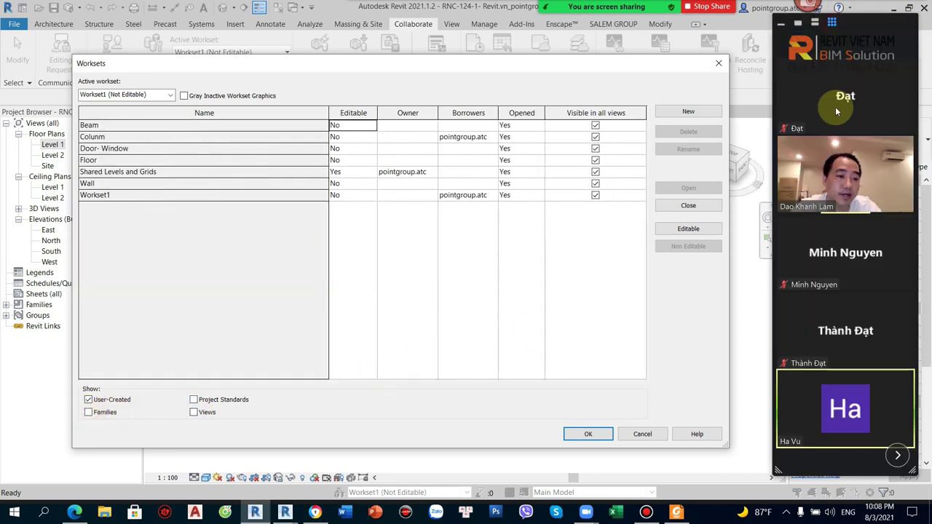
pyautogui.moveTo(777, 472); pyautogui.dragTo(743, 473)
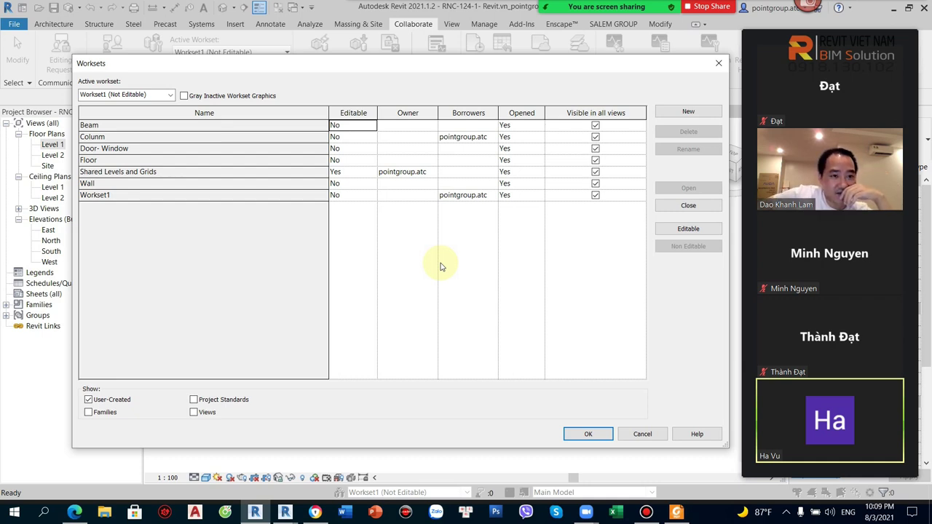
pyautogui.click(589, 435)
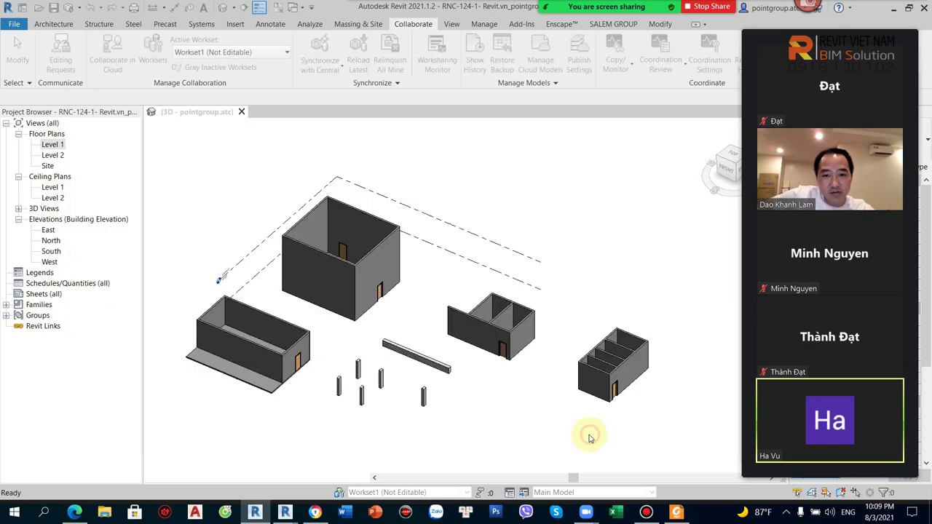
# Zoom in and select the 7600-long side wall on Workset1 instead of the front wall
pyautogui.scroll(2, 553, 412)
pyautogui.scroll(1, 521, 393)
pyautogui.scroll(1, 524, 328)
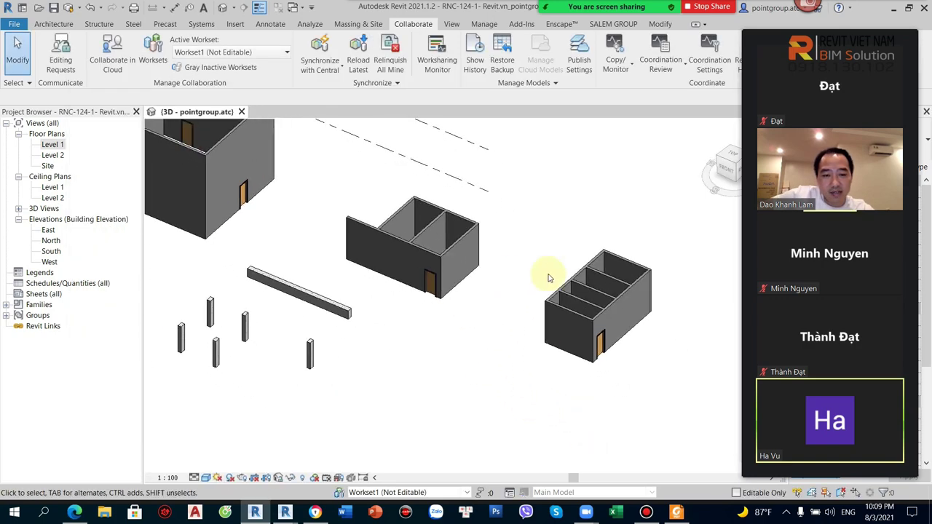
pyautogui.scroll(1, 573, 339)
pyautogui.scroll(1, 574, 282)
pyautogui.click(574, 283)
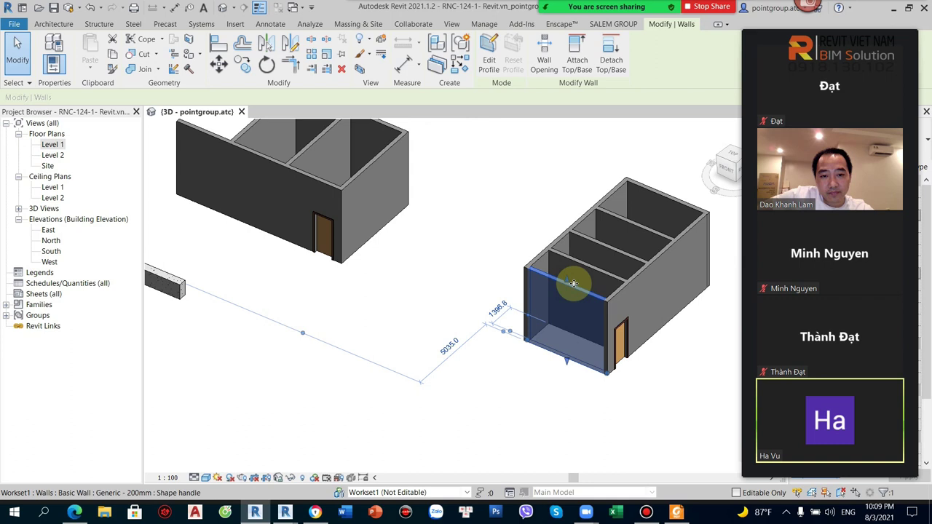
pyautogui.scroll(1, 549, 245)
pyautogui.scroll(1, 531, 241)
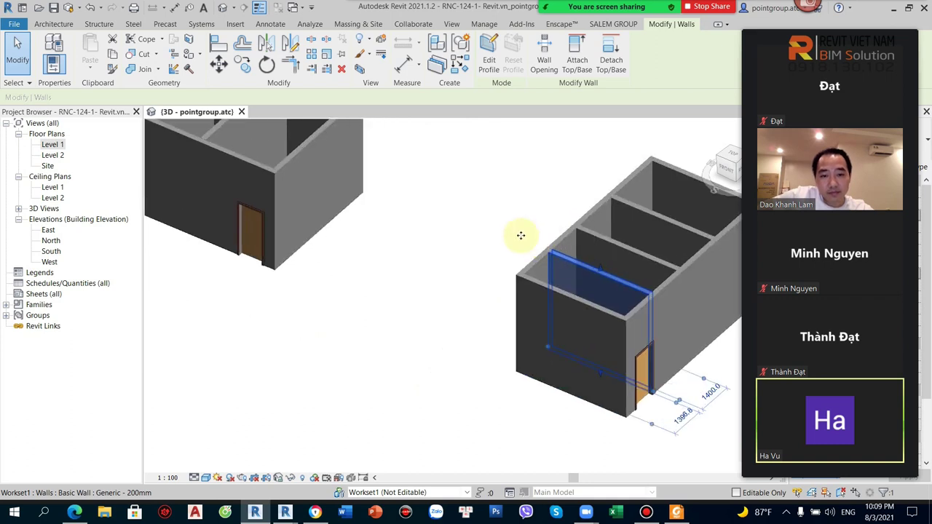
pyautogui.press('Escape')
pyautogui.click(544, 260)
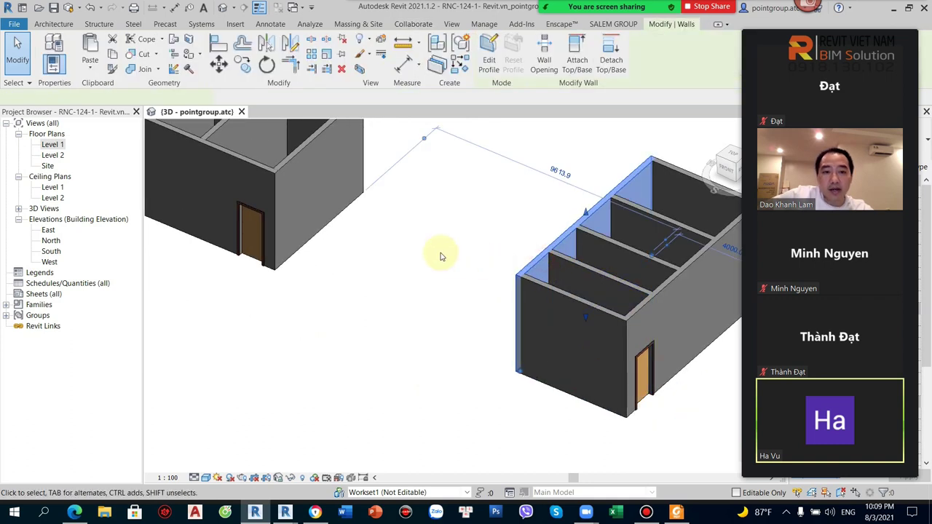
pyautogui.scroll(-1, 441, 256)
pyautogui.scroll(-2, 318, 271)
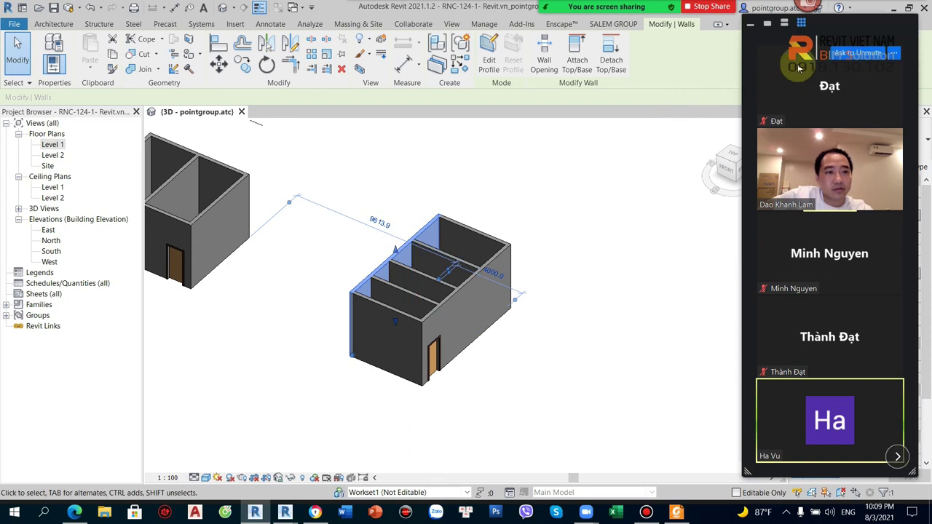
pyautogui.moveTo(852, 32)
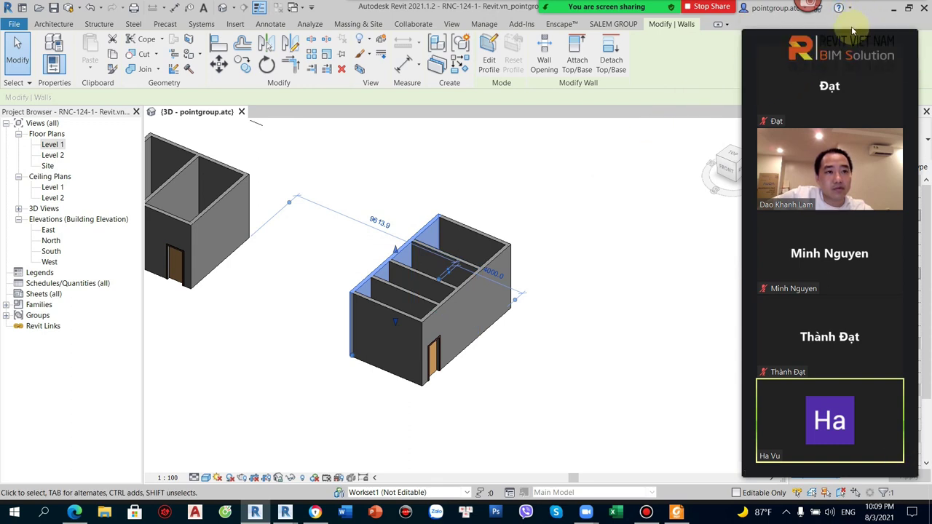
pyautogui.moveTo(840, 25)
pyautogui.mouseDown()
pyautogui.moveTo(841, 34)
pyautogui.moveTo(704, 30)
pyautogui.mouseUp()
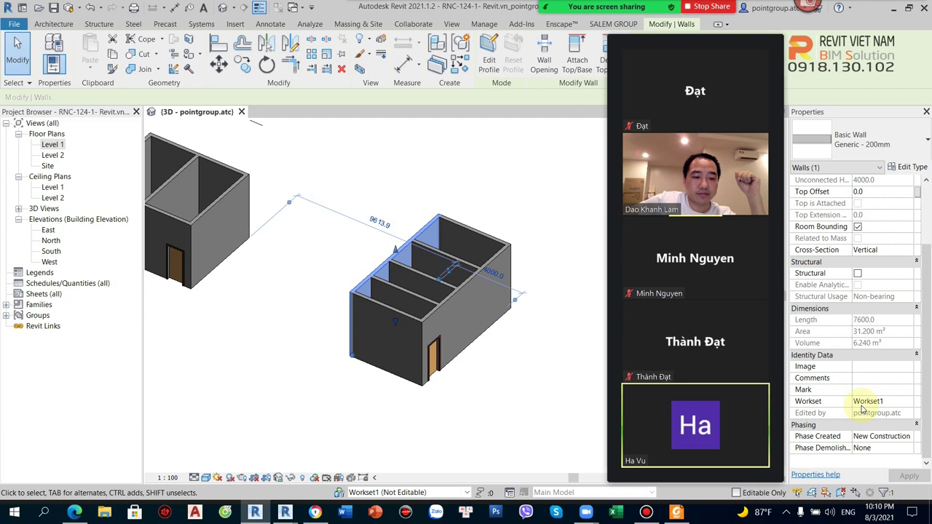
# Collapse the meeting bar, deselect the wall and zoom out to show all blocks
pyautogui.moveTo(830, 255)
pyautogui.click(615, 29)
pyautogui.moveTo(721, 32); pyautogui.dragTo(901, 81)
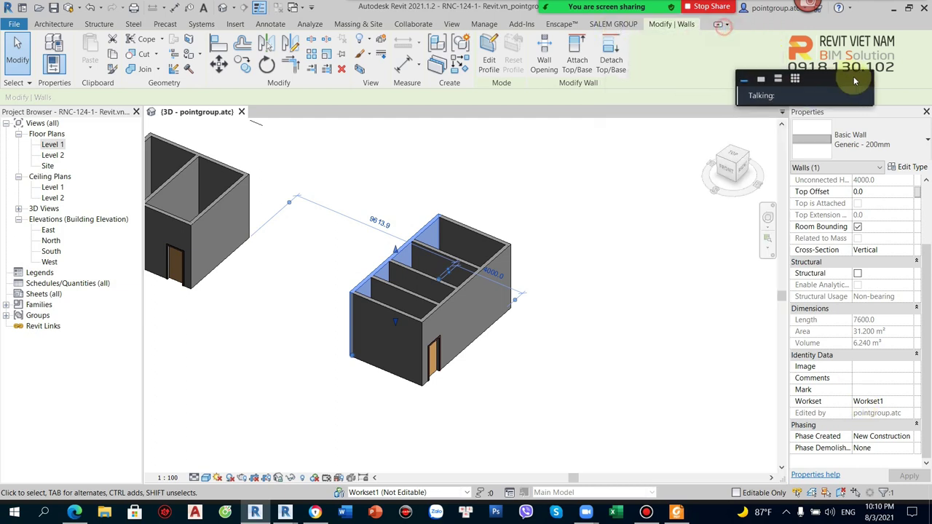
pyautogui.click(544, 272)
pyautogui.scroll(-5, 568, 306)
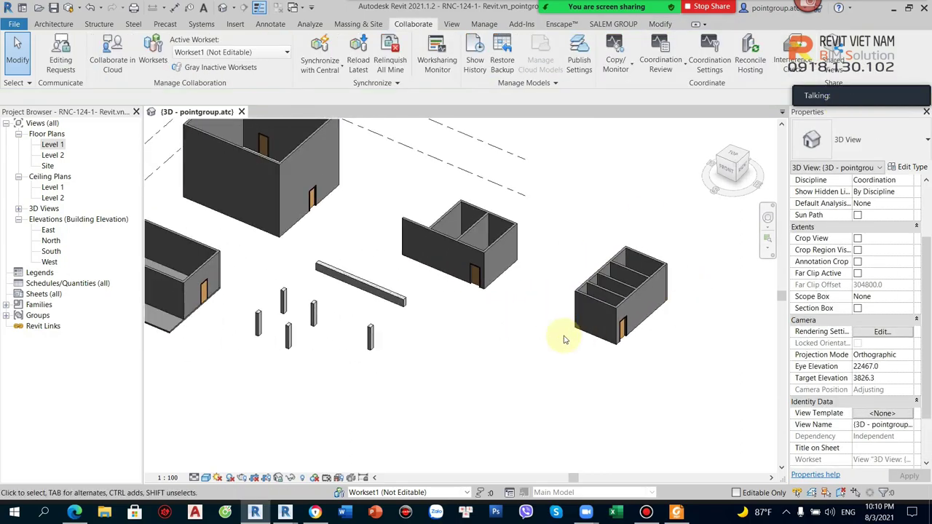